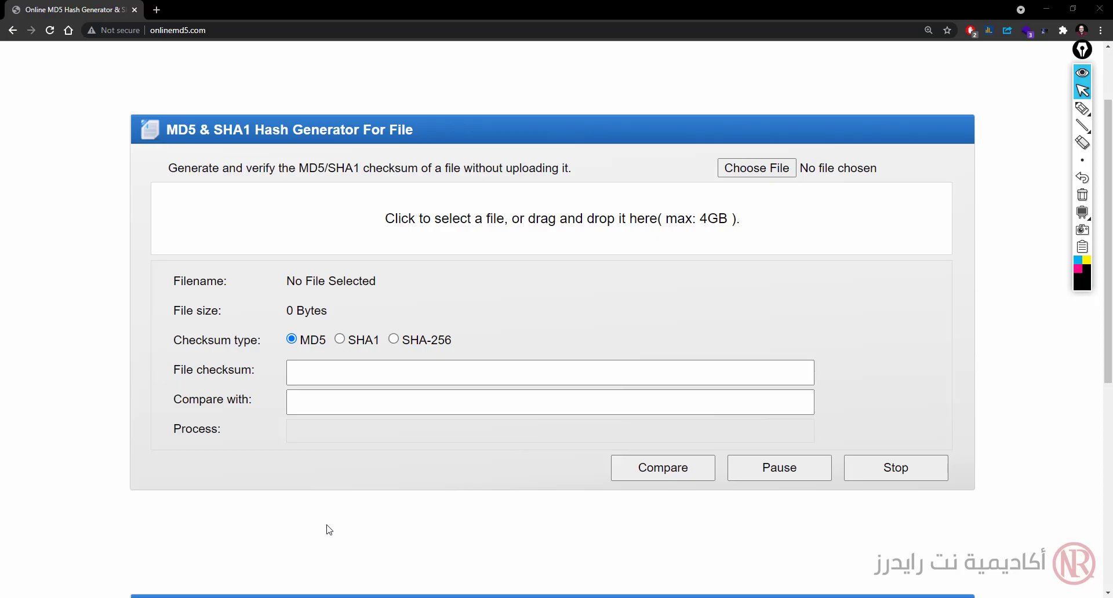
Switch to VMware Workstation, close the open Kali virtual machine and show the library of virtual machines
{"action": "key", "text": "alt+Tab"}
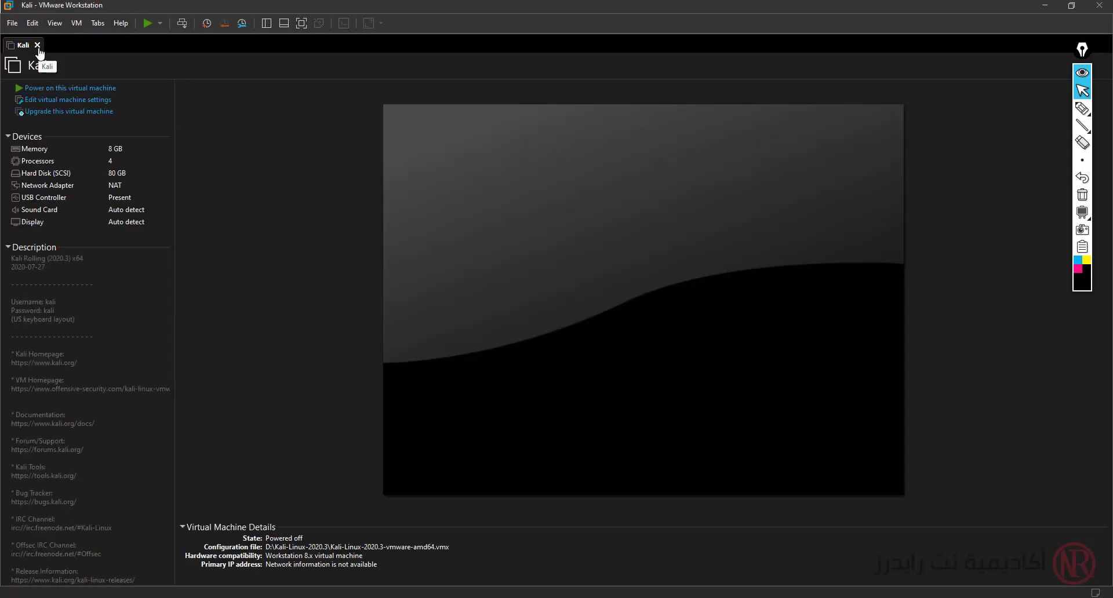
{"action": "left_click", "coordinate": [37, 45]}
{"action": "left_click", "coordinate": [77, 23]}
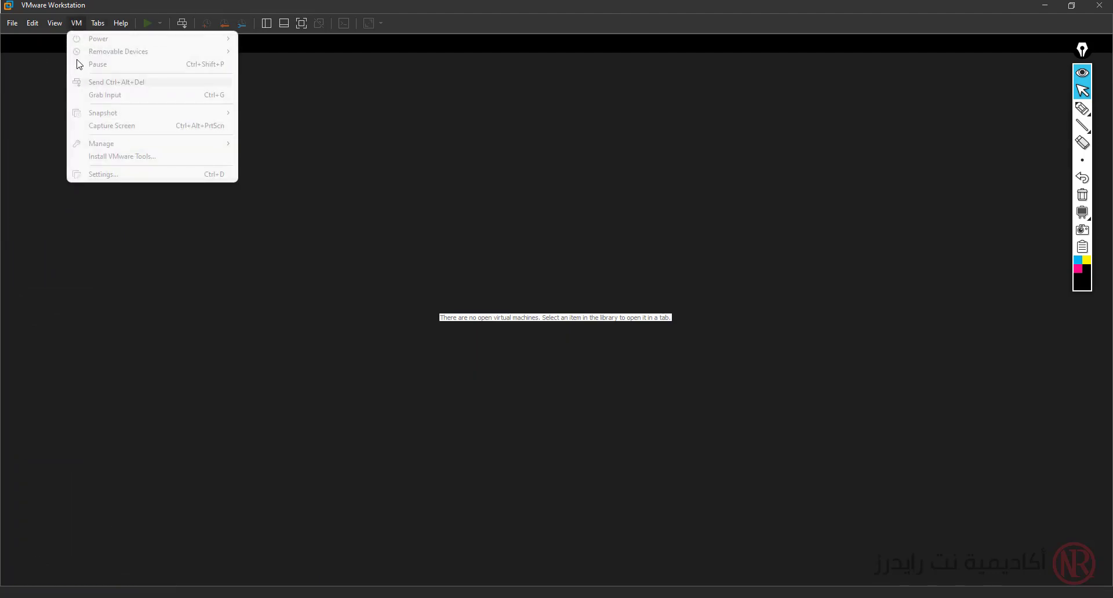
{"action": "mouse_move", "coordinate": [118, 133]}
{"action": "left_click", "coordinate": [244, 127]}
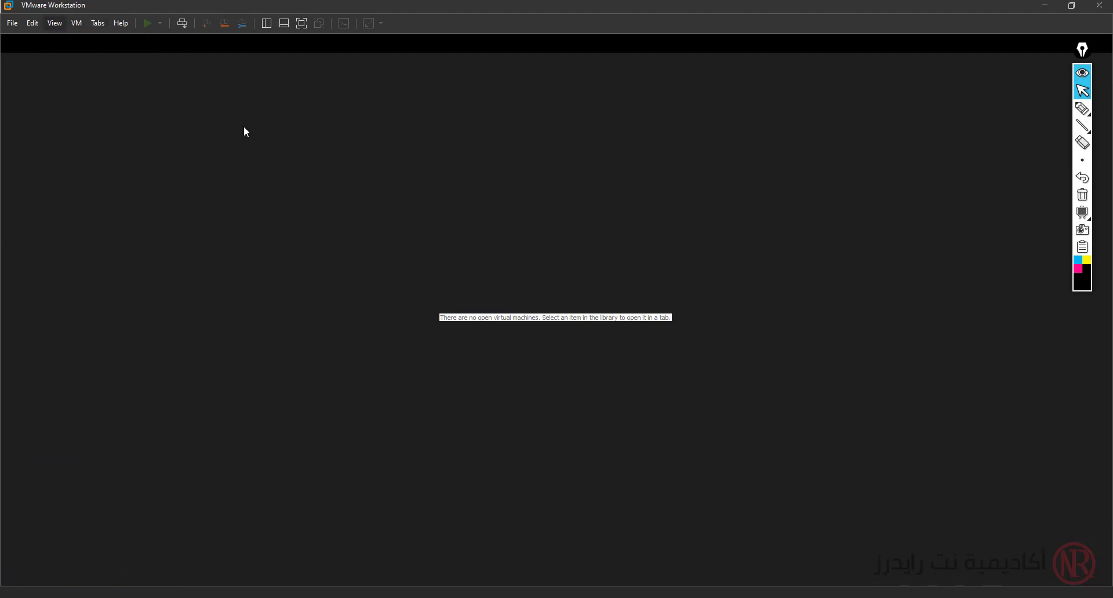
{"action": "left_click", "coordinate": [55, 23]}
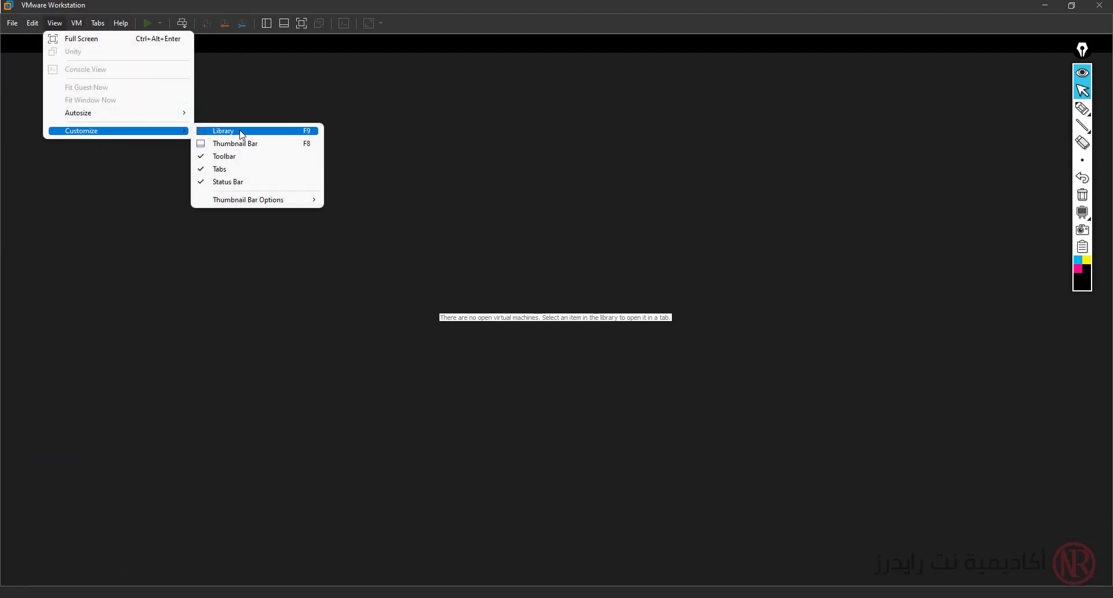
{"action": "left_click", "coordinate": [238, 129]}
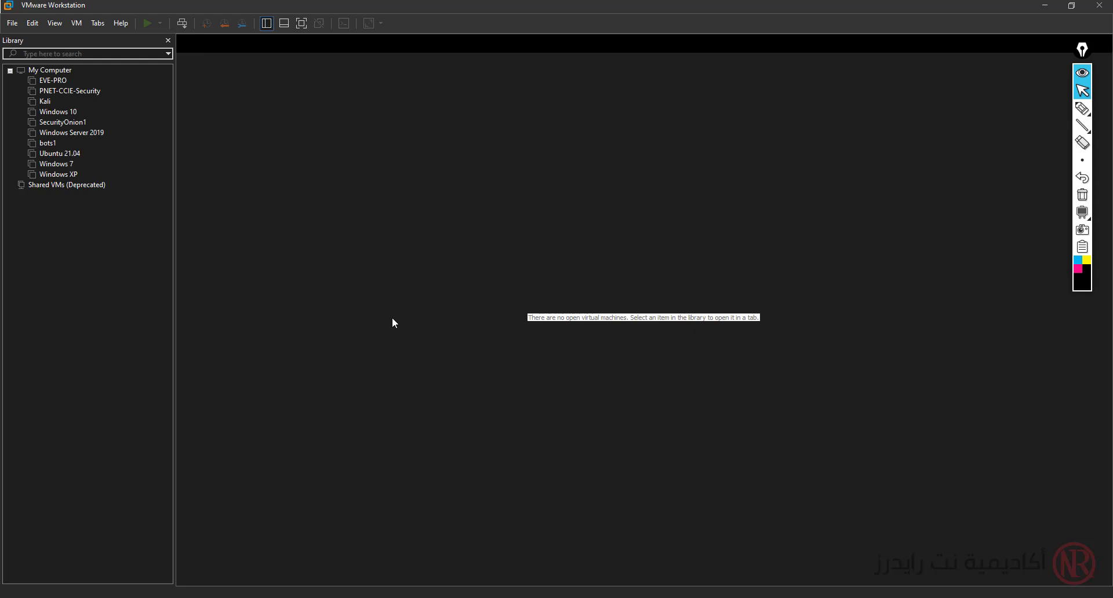
Open the Windows 7 virtual machine from the library in place of Windows 10 and power it on
{"action": "left_click", "coordinate": [59, 115]}
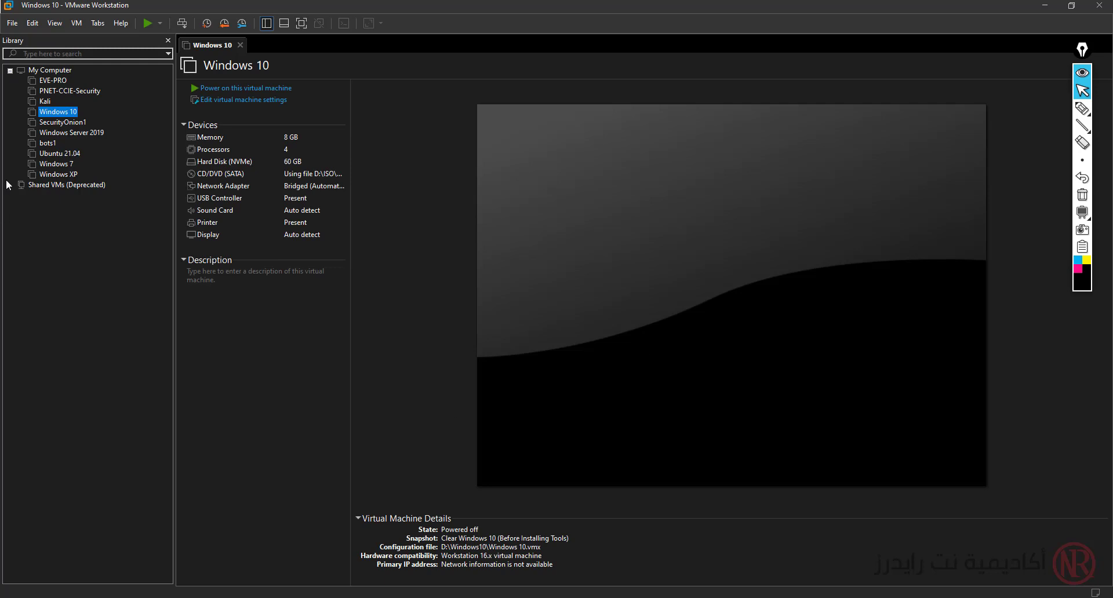
{"action": "left_click", "coordinate": [56, 164]}
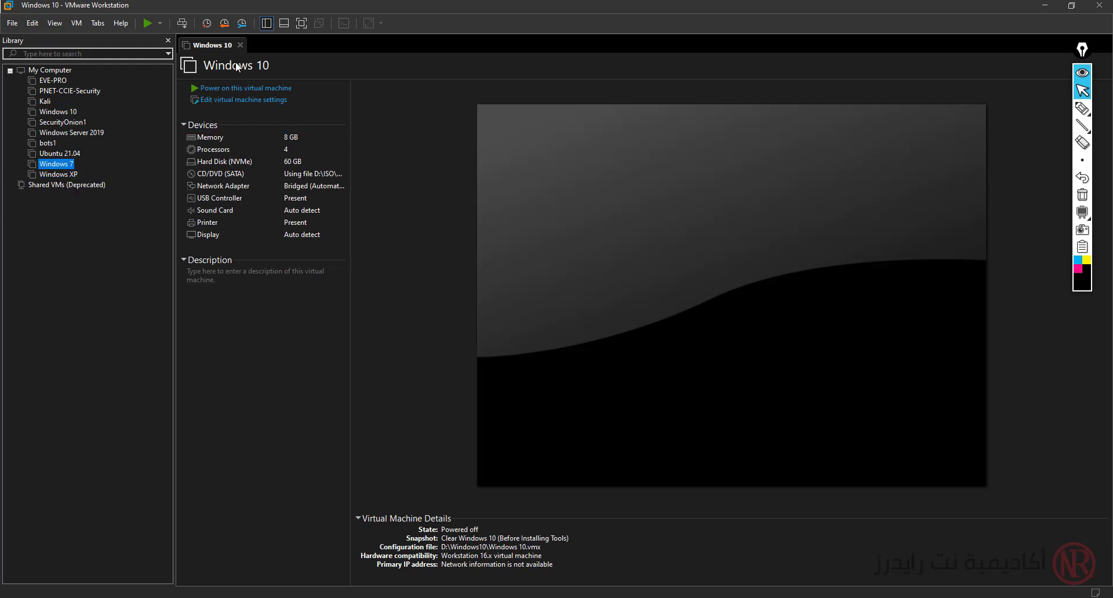
{"action": "left_click", "coordinate": [240, 45]}
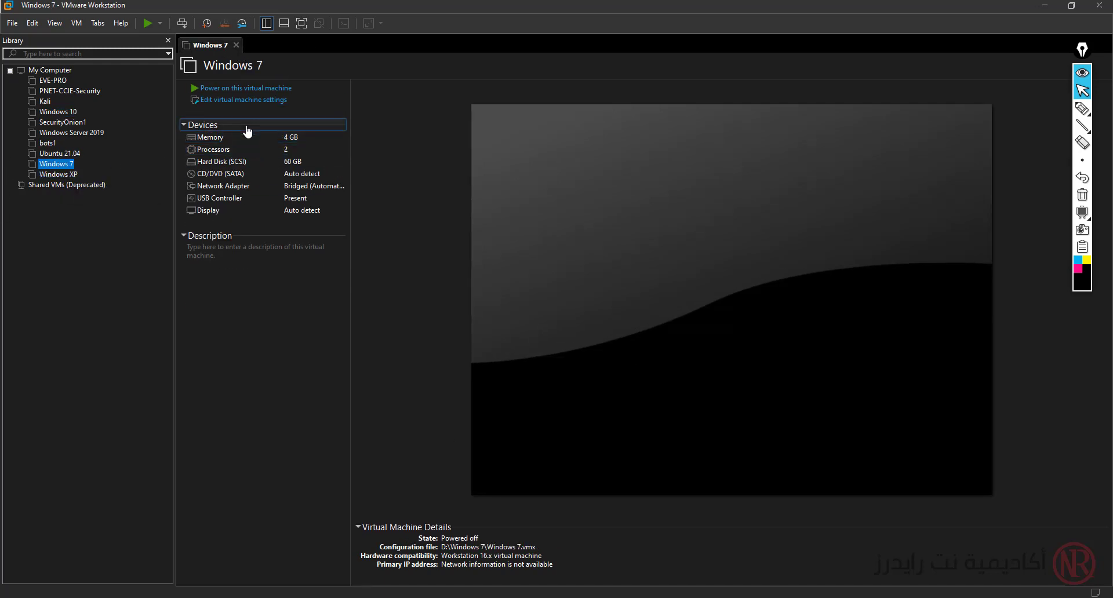
{"action": "left_click", "coordinate": [243, 88]}
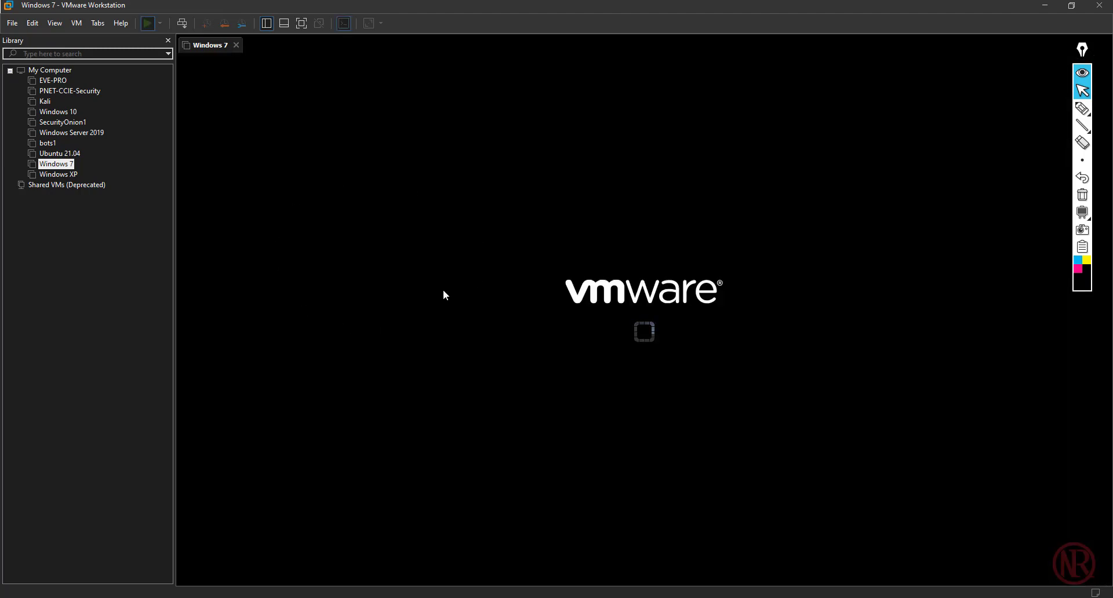
{"action": "key", "text": "F9"}
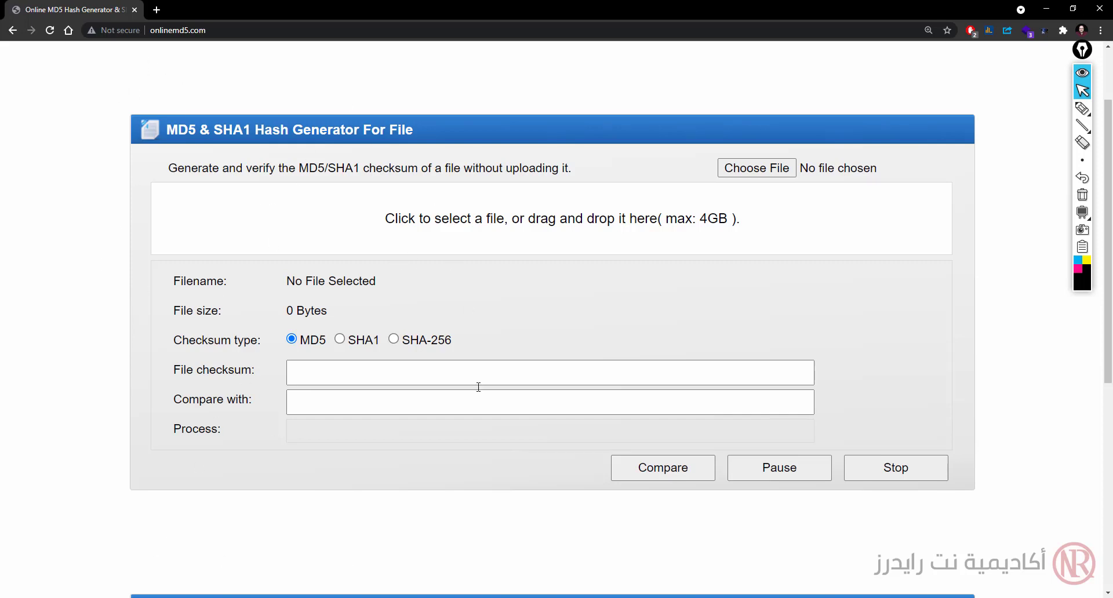
Return to Chrome, search Google Images for "landscape" in a new tab and preview the first mountain picture
{"action": "scroll", "coordinate": [477, 388], "scroll_direction": "up", "scroll_amount": 2}
{"action": "scroll", "coordinate": [443, 284], "scroll_direction": "down", "scroll_amount": 2}
{"action": "left_click", "coordinate": [155, 11]}
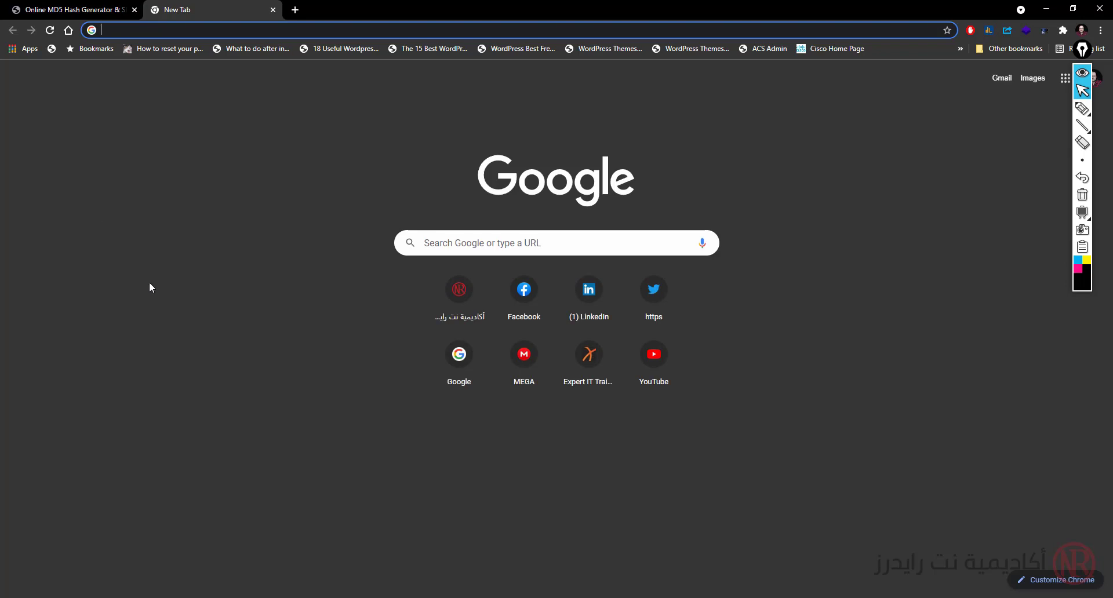
{"action": "left_click", "coordinate": [68, 31]}
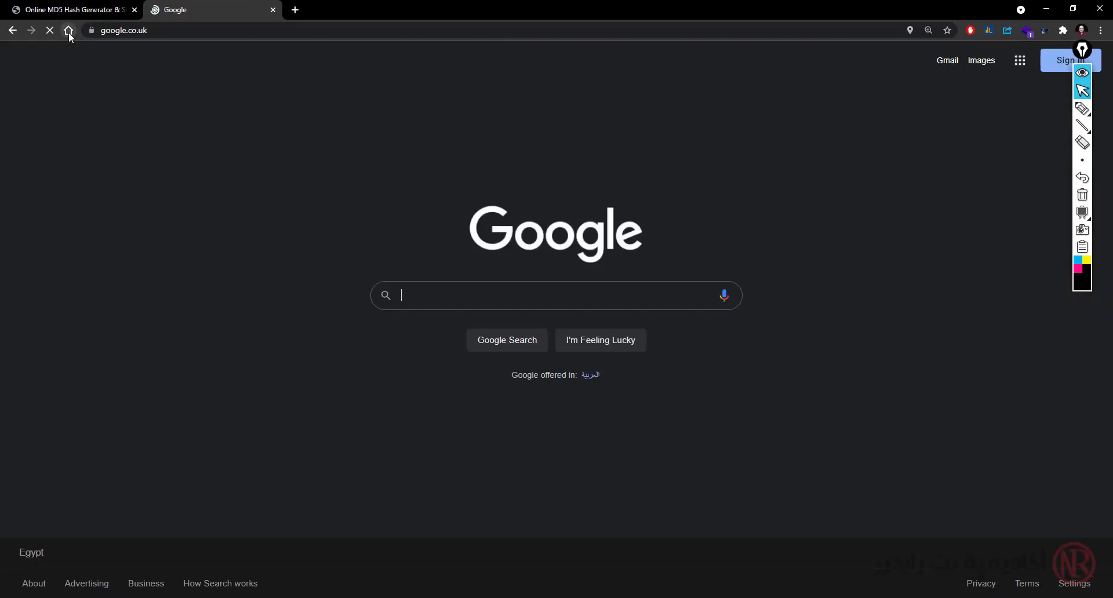
{"action": "type", "text": "landscape"}
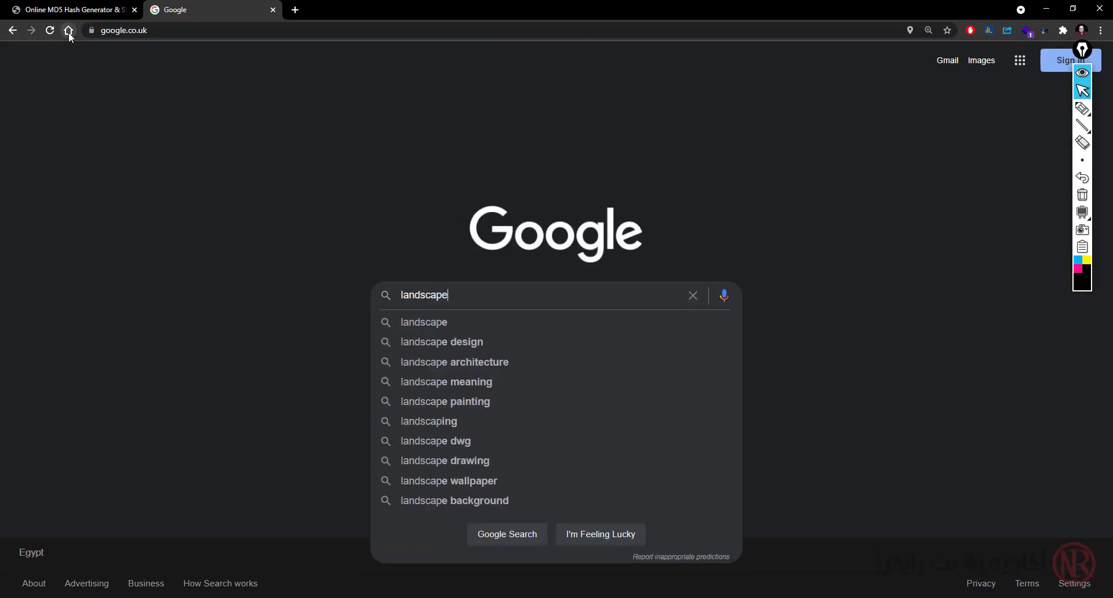
{"action": "key", "text": "Return"}
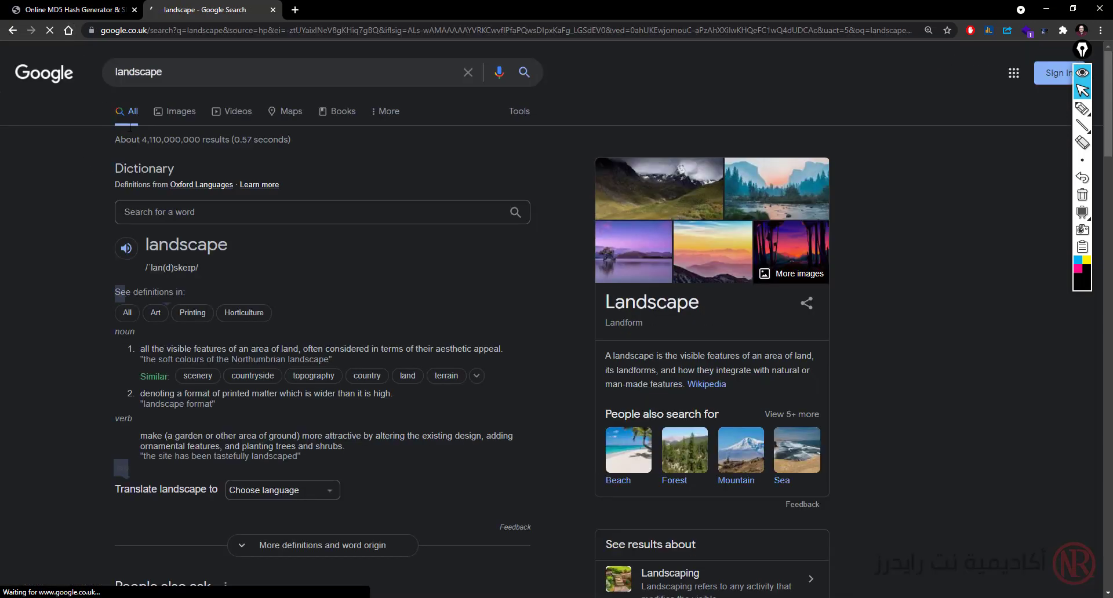
{"action": "left_click", "coordinate": [168, 114]}
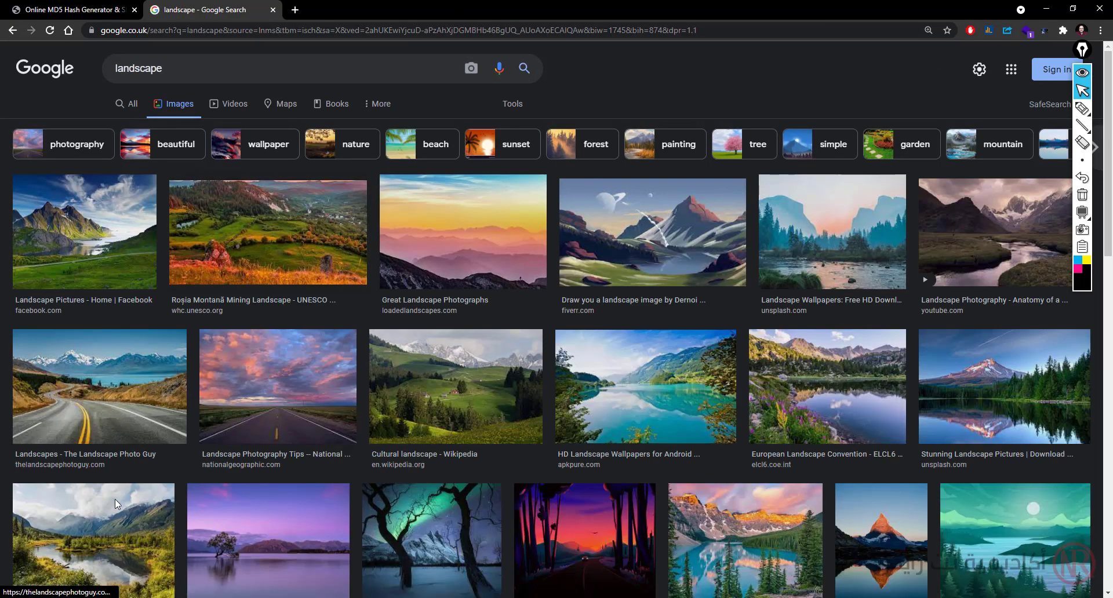
{"action": "left_click", "coordinate": [84, 232]}
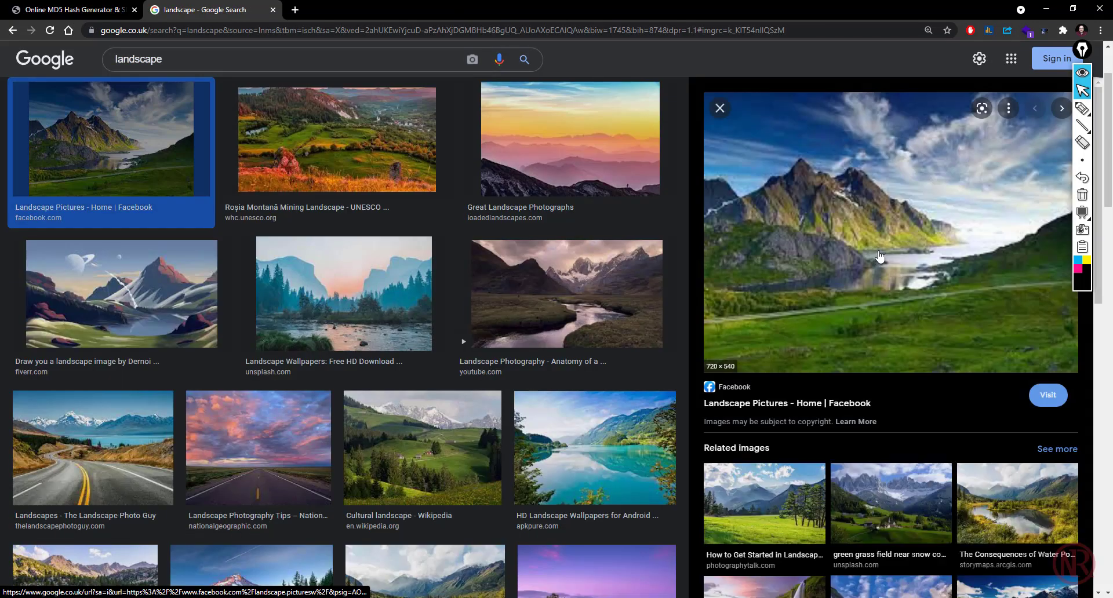
Try to open the previewed mountain picture at full size in a separate tab
{"action": "right_click", "coordinate": [855, 226]}
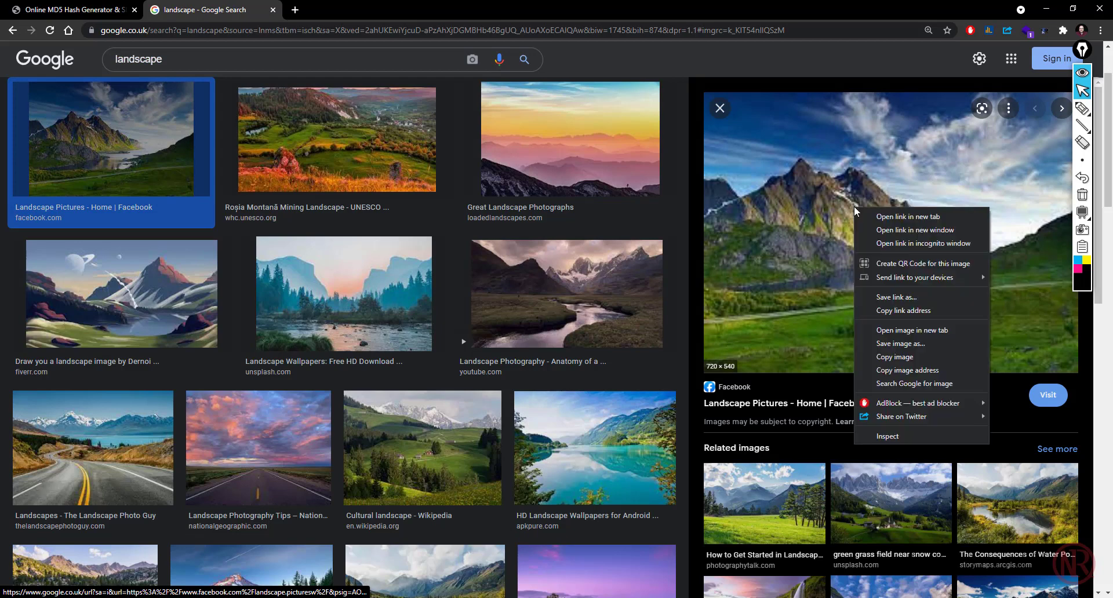
{"action": "left_click", "coordinate": [902, 326]}
{"action": "left_click", "coordinate": [309, 11]}
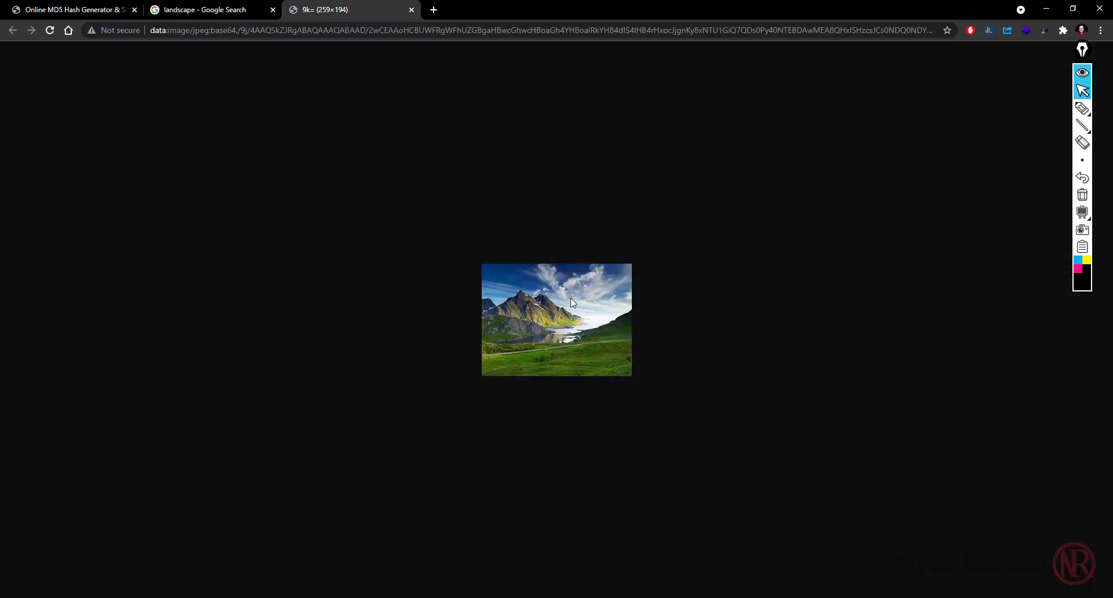
{"action": "middle_click", "coordinate": [323, 7]}
{"action": "right_click", "coordinate": [784, 164]}
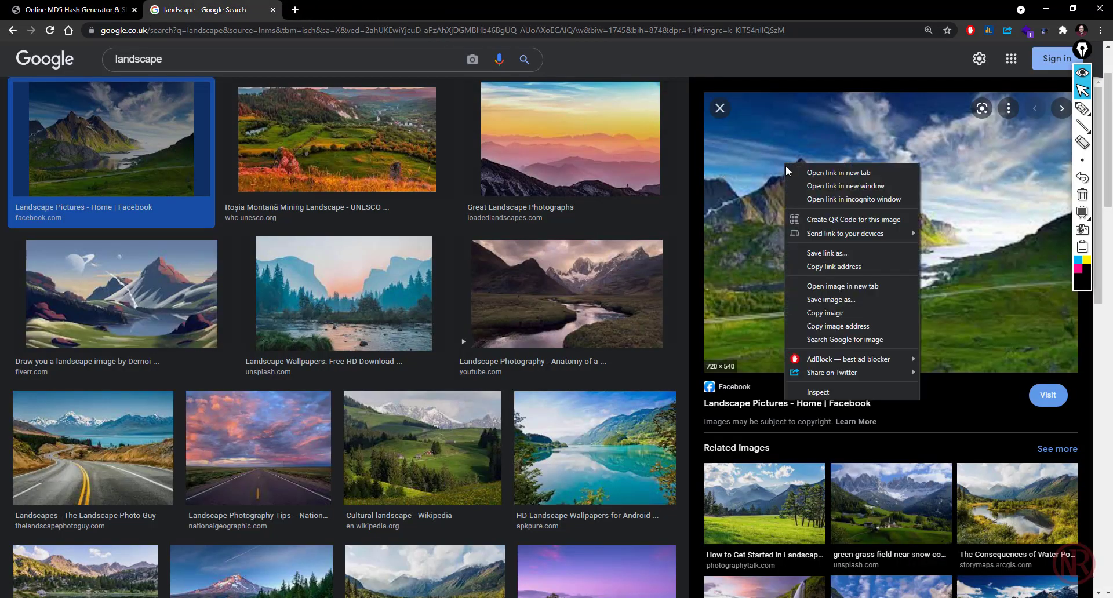
{"action": "left_click", "coordinate": [843, 286]}
{"action": "left_click", "coordinate": [363, 8]}
{"action": "middle_click", "coordinate": [363, 8]}
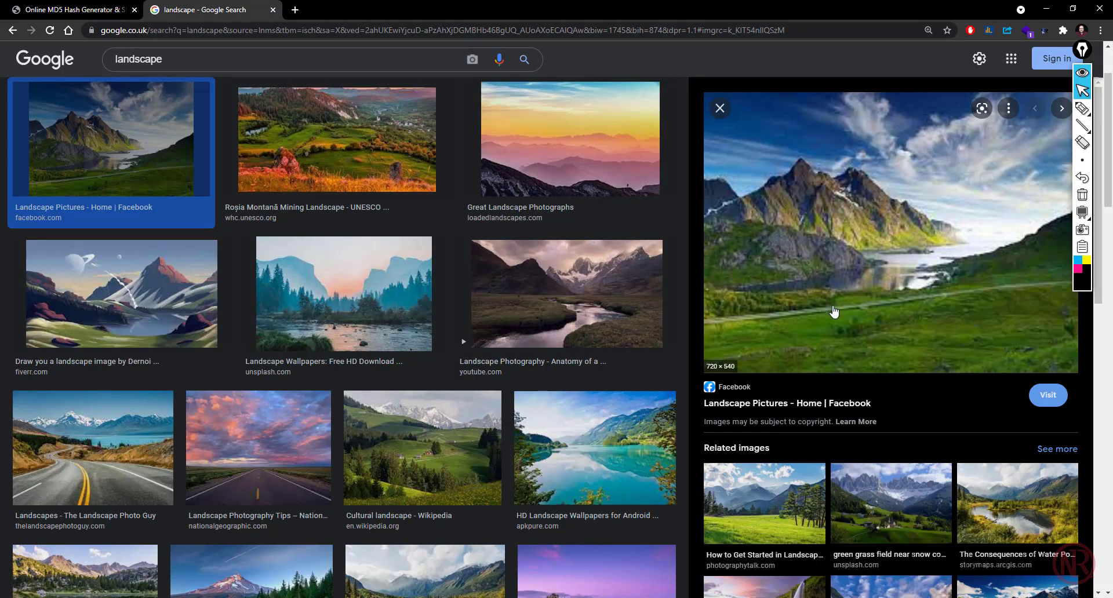
Preview the related Photography Talk picture of a green meadow and open its image in a new tab
{"action": "scroll", "coordinate": [836, 314], "scroll_direction": "down", "scroll_amount": 4}
{"action": "left_click", "coordinate": [793, 337]}
{"action": "scroll", "coordinate": [806, 326], "scroll_direction": "up", "scroll_amount": 2}
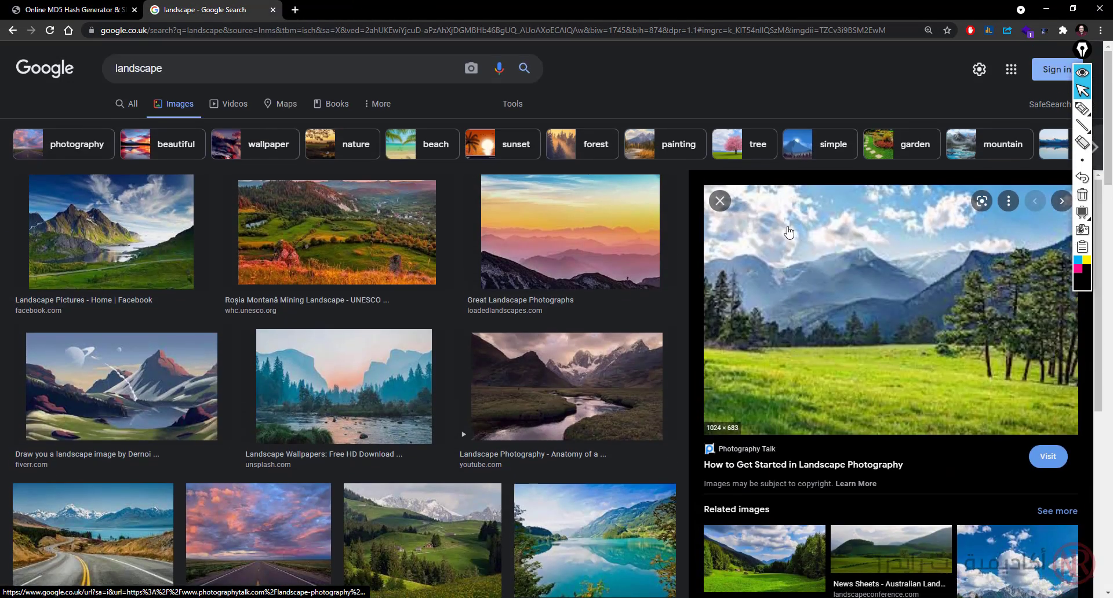
{"action": "right_click", "coordinate": [784, 276]}
{"action": "left_click", "coordinate": [835, 398]}
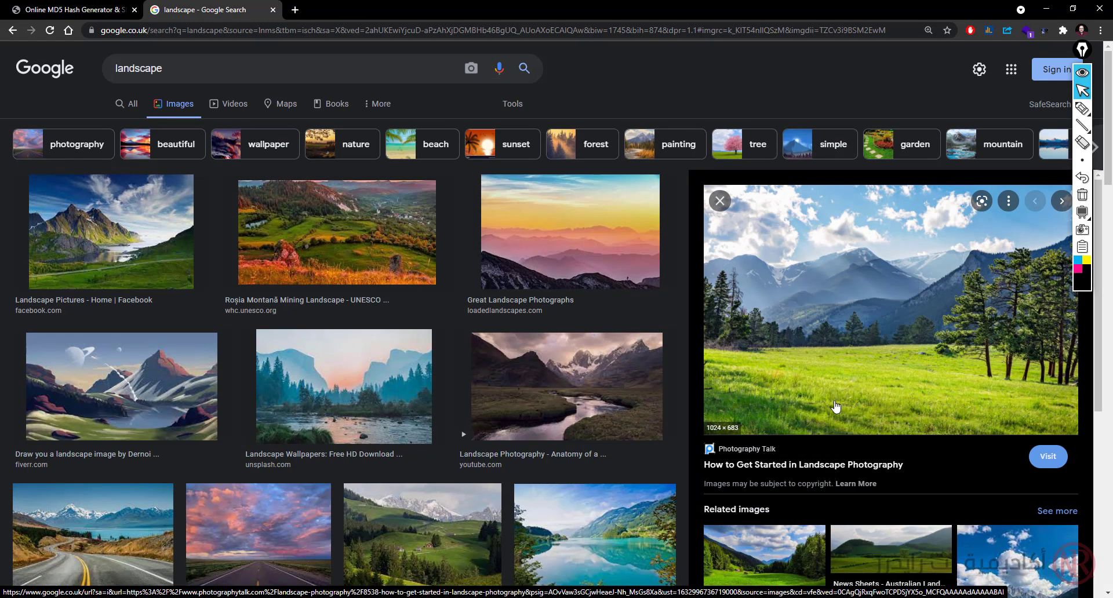
{"action": "left_click", "coordinate": [357, 15]}
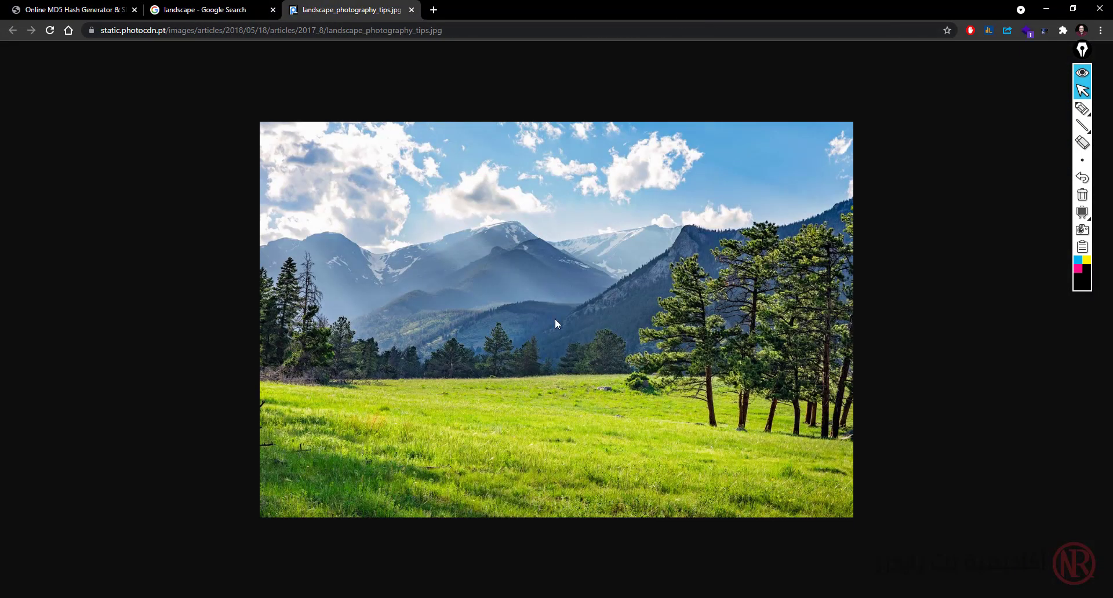
Save the meadow picture to the Desktop as a JPEG image named landscape
{"action": "right_click", "coordinate": [488, 249]}
{"action": "left_click", "coordinate": [522, 271]}
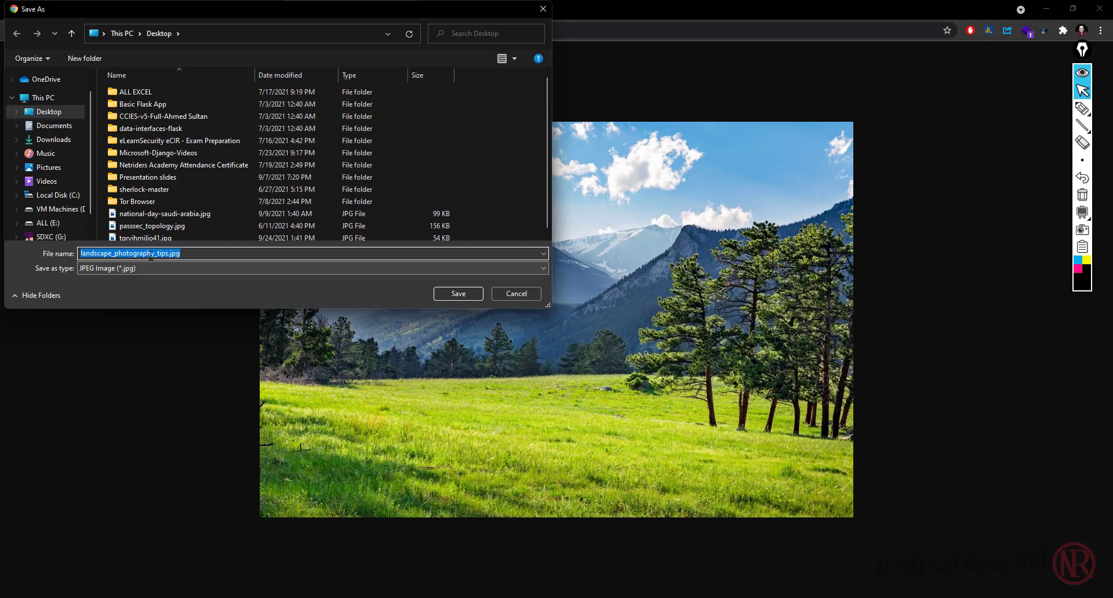
{"action": "left_click", "coordinate": [198, 253]}
{"action": "left_click_drag", "start_coordinate": [198, 253], "coordinate": [115, 254]}
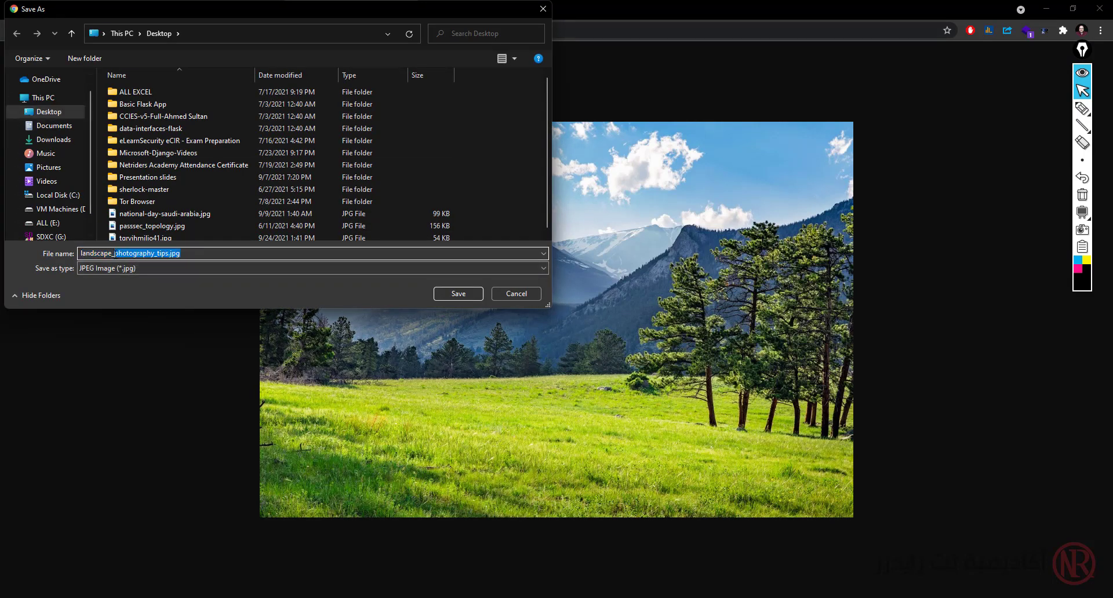
{"action": "key", "text": "BackSpace"}
{"action": "key", "text": "BackSpace"}
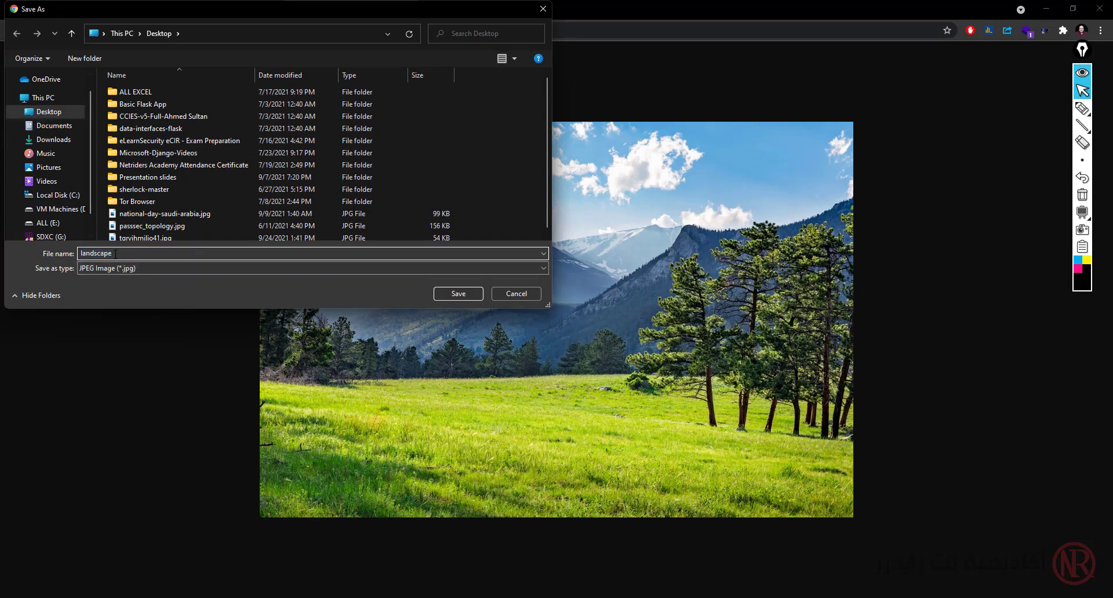
{"action": "left_click", "coordinate": [475, 296]}
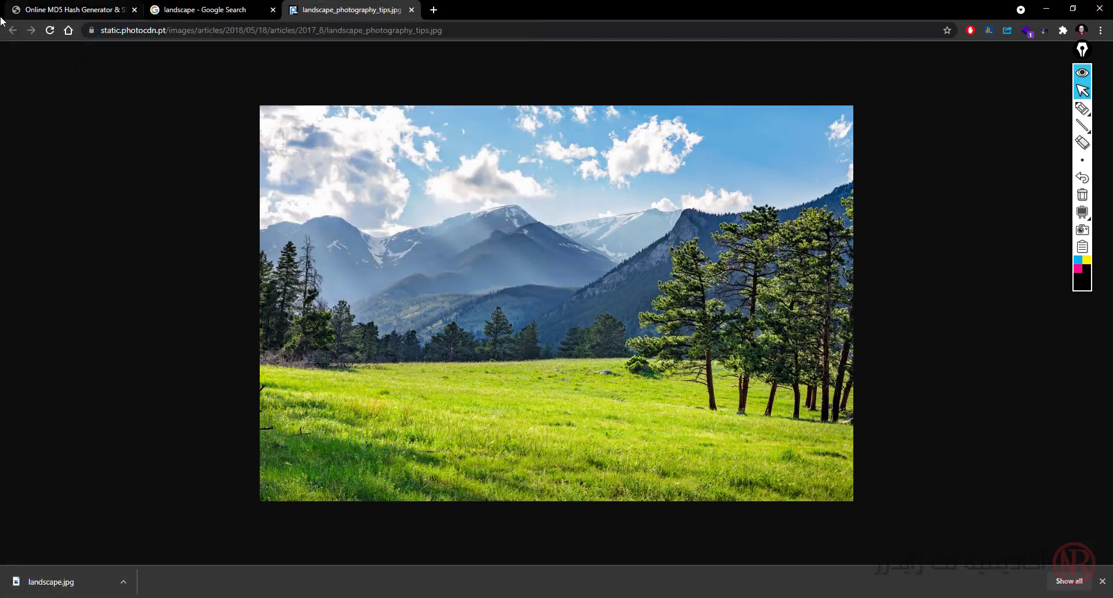
Generate the MD5 checksum of landscape.jpg from the Desktop with the onlinemd5.com file hash generator
{"action": "left_click", "coordinate": [52, 5]}
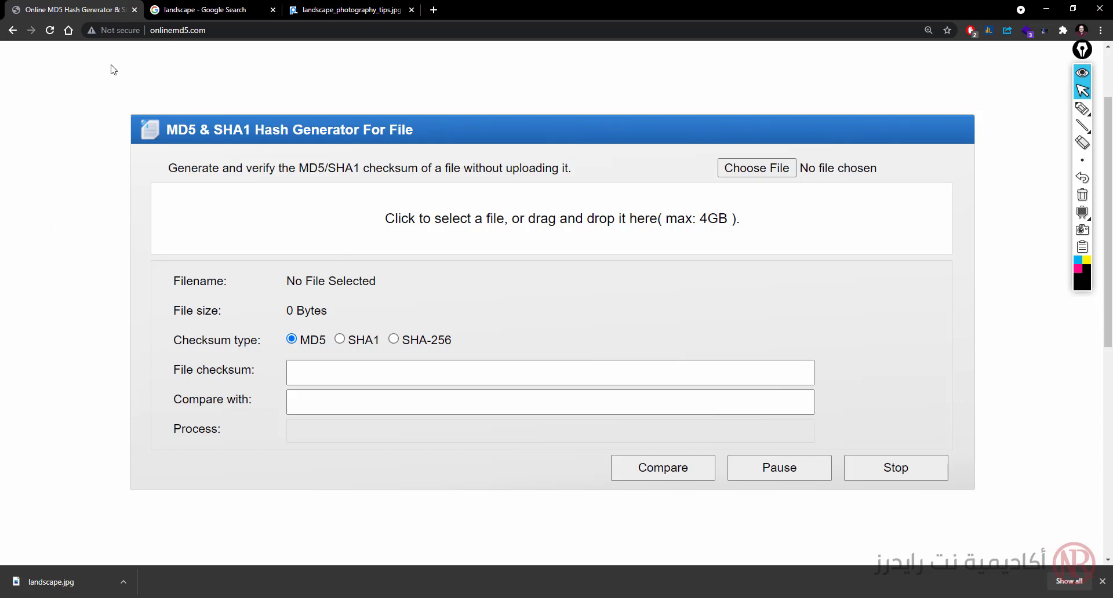
{"action": "left_click", "coordinate": [1103, 581]}
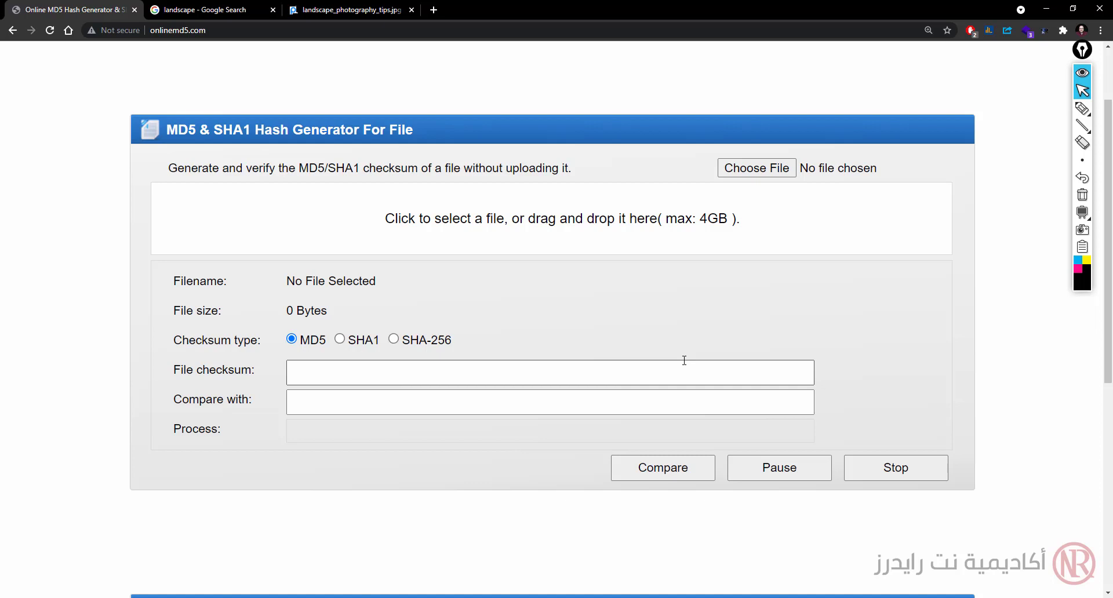
{"action": "left_click_drag", "start_coordinate": [185, 170], "coordinate": [445, 169]}
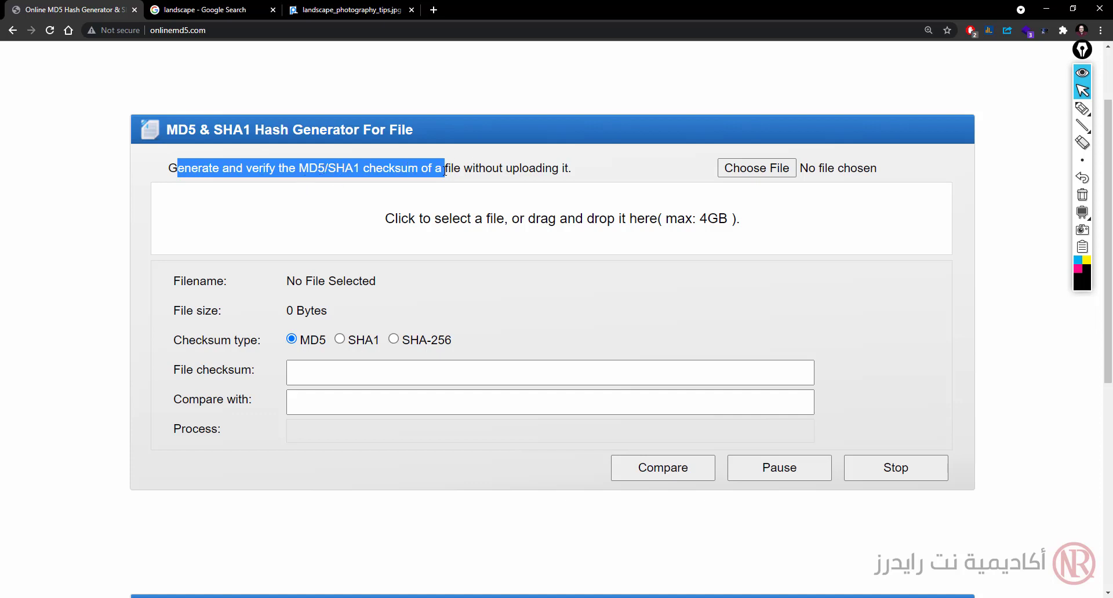
{"action": "left_click", "coordinate": [759, 174]}
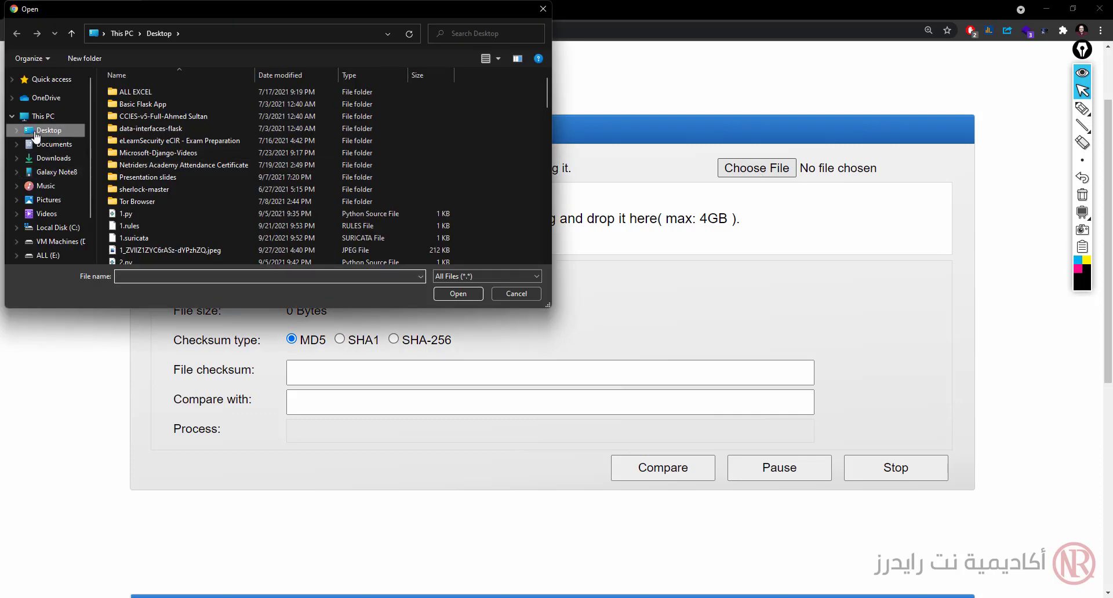
{"action": "type", "text": "land"}
{"action": "left_click", "coordinate": [155, 286]}
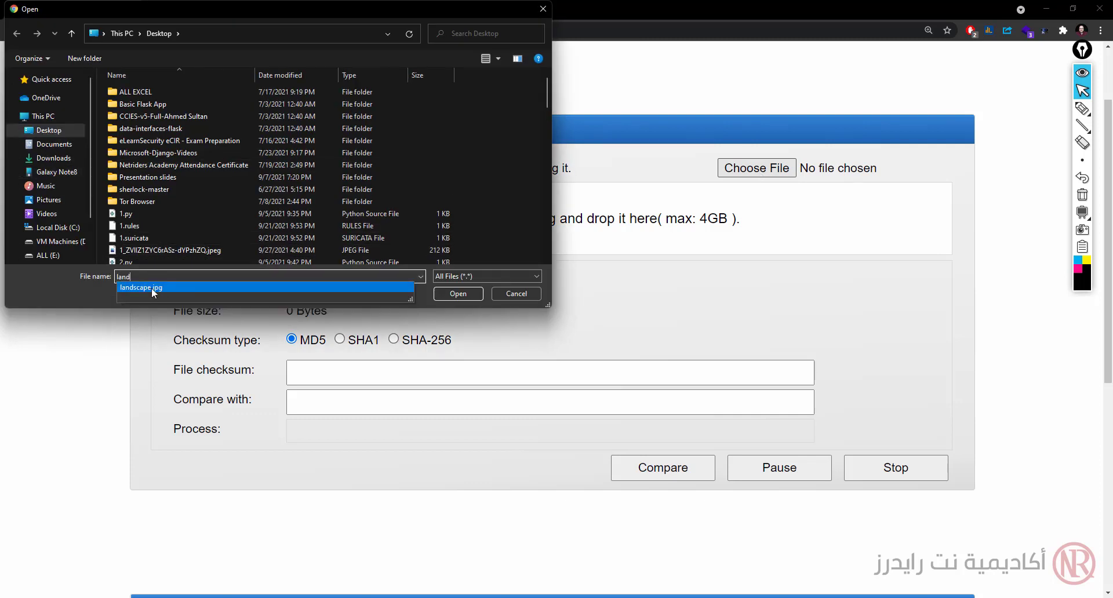
{"action": "left_click", "coordinate": [458, 294]}
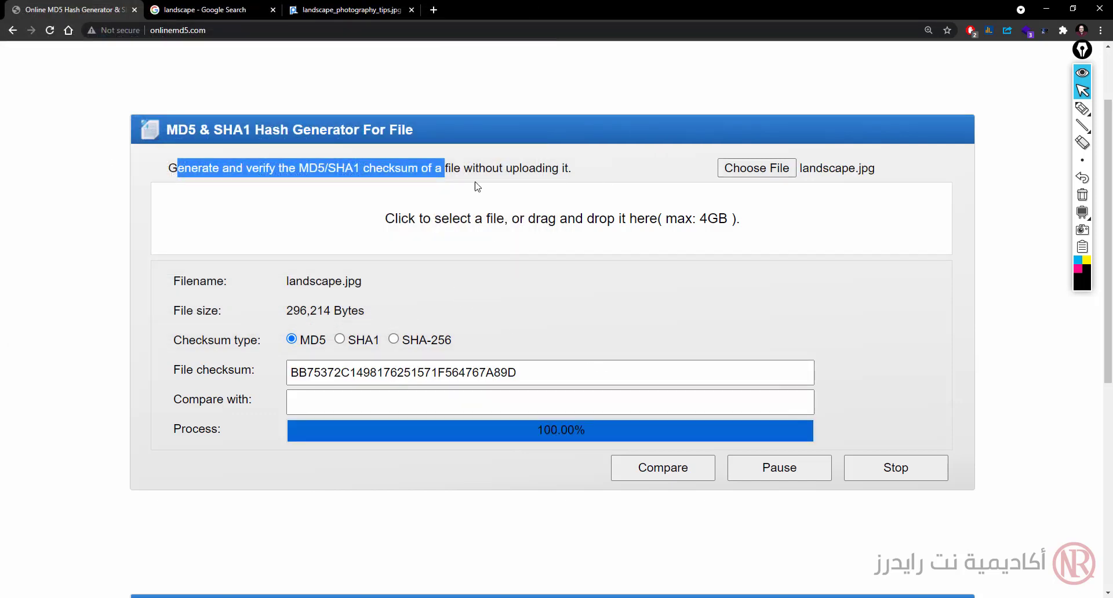
Examine the filename and the generated MD5 file checksum by highlighting them
{"action": "left_click_drag", "start_coordinate": [339, 293], "coordinate": [174, 281]}
{"action": "left_click_drag", "start_coordinate": [521, 373], "coordinate": [284, 374]}
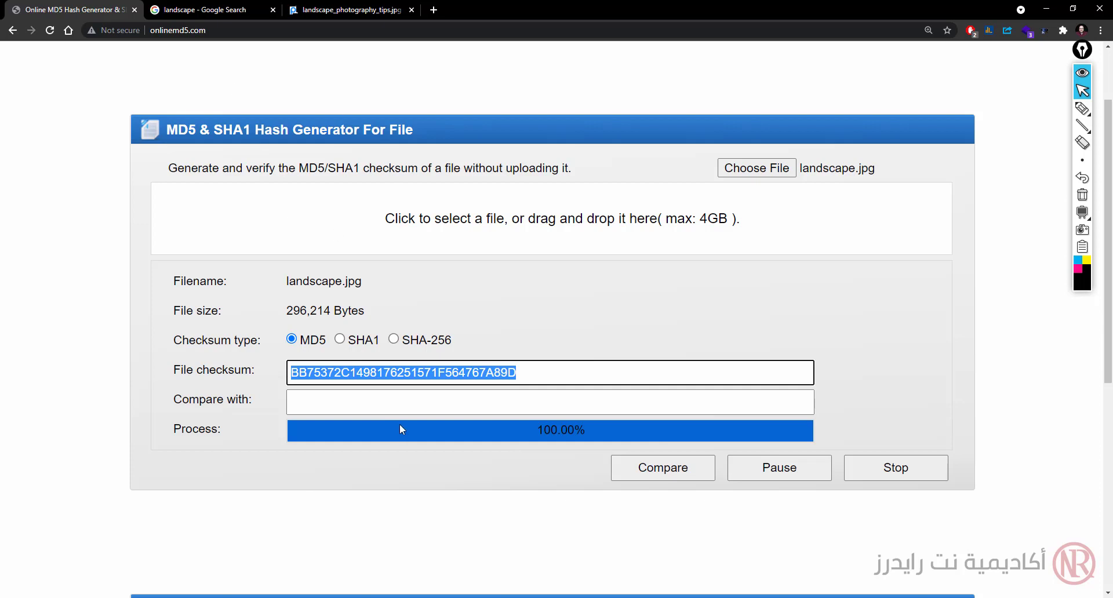
{"action": "double_click", "coordinate": [299, 280]}
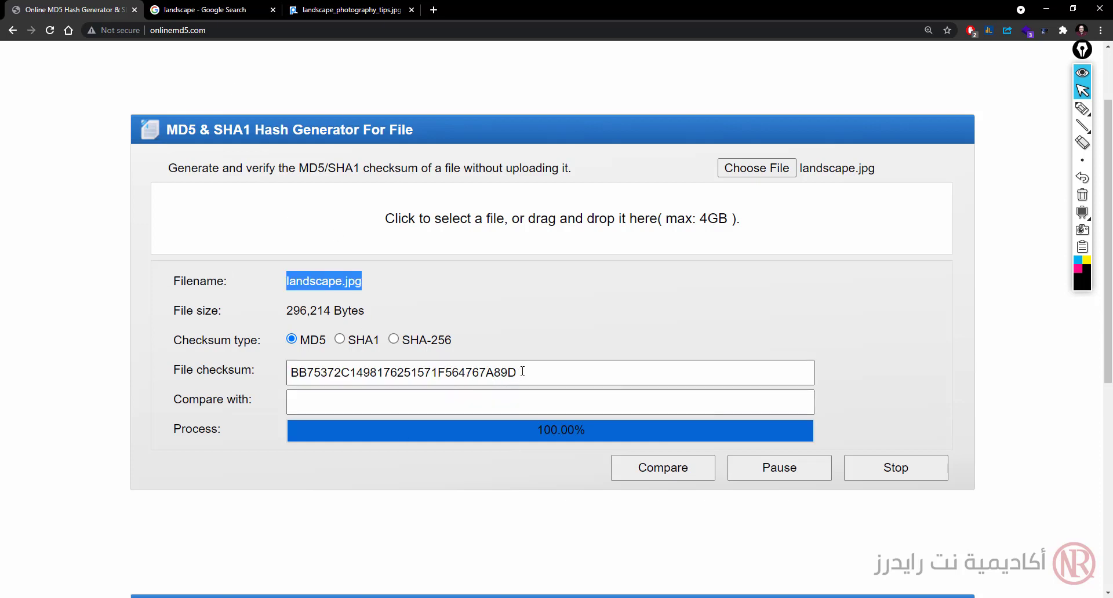
Highlight the MD5 value in the file checksum field and the landscape.jpg filename it belongs to
{"action": "left_click_drag", "start_coordinate": [522, 371], "coordinate": [279, 372]}
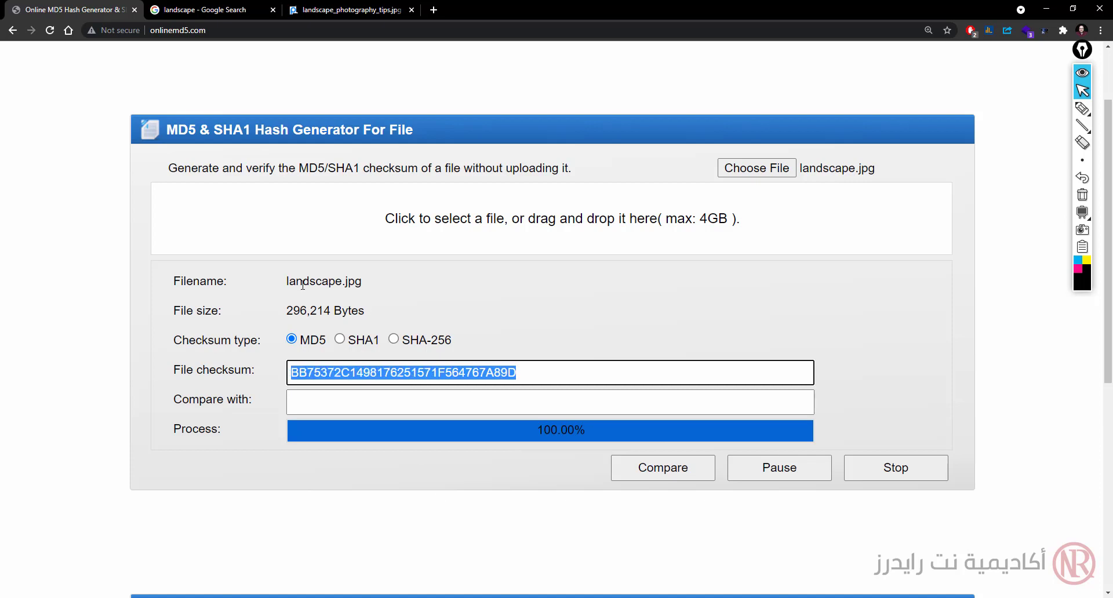
{"action": "left_click_drag", "start_coordinate": [289, 282], "coordinate": [364, 287]}
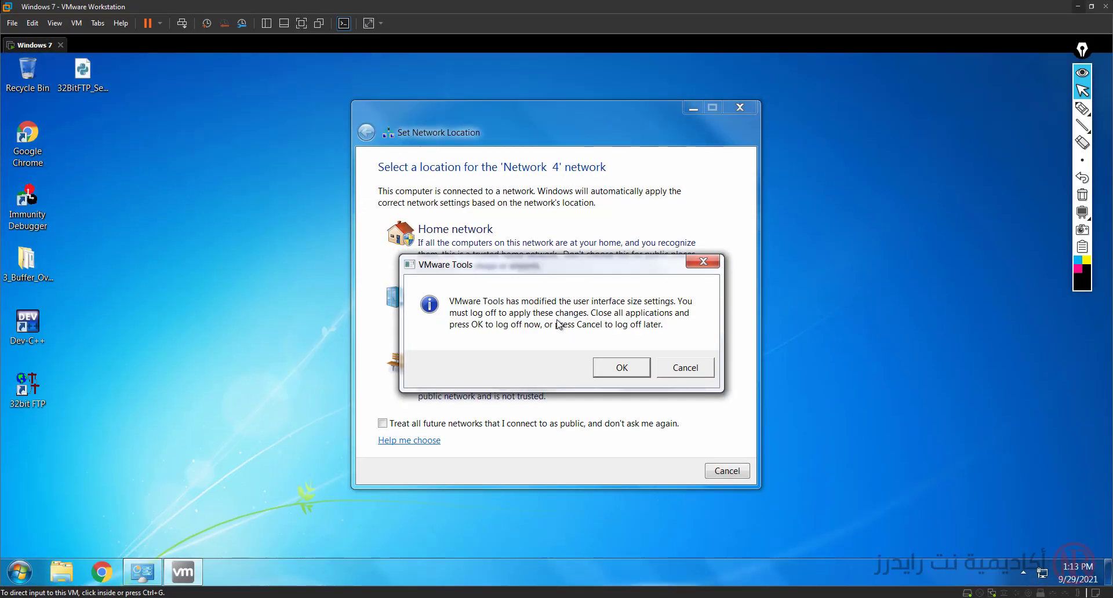
In the Windows 7 virtual machine in VMware Workstation, cancel the VMware Tools log-off notice and close the Set Network Location window
{"action": "left_click", "coordinate": [558, 323]}
{"action": "left_click", "coordinate": [685, 367]}
{"action": "left_click", "coordinate": [739, 108]}
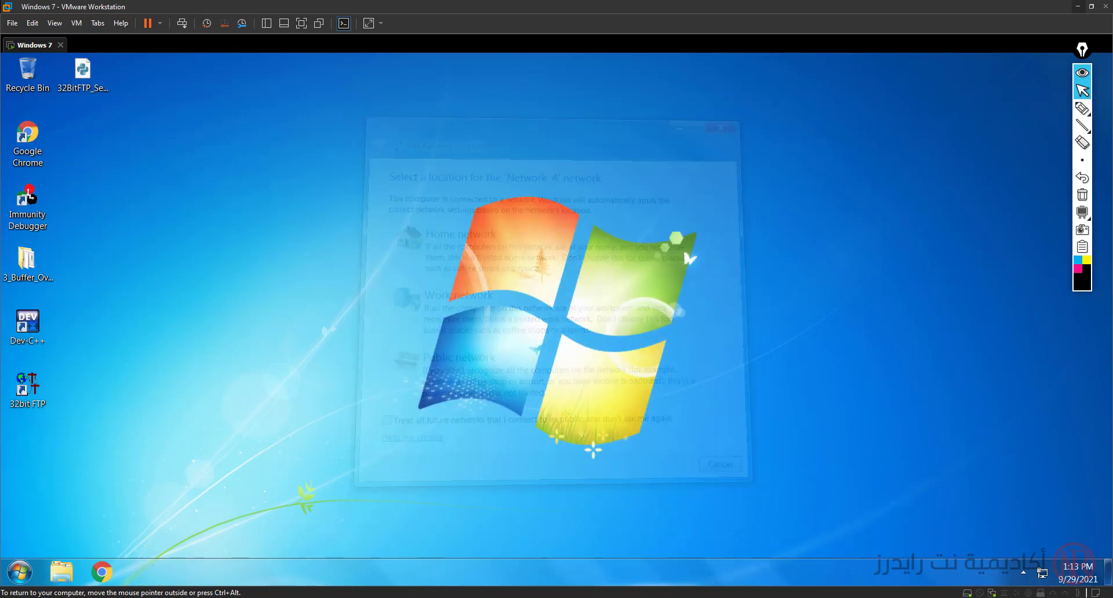
Switch to File Explorer on the host and copy landscape.jpg from the Desktop folder
{"action": "key", "text": "alt+Tab"}
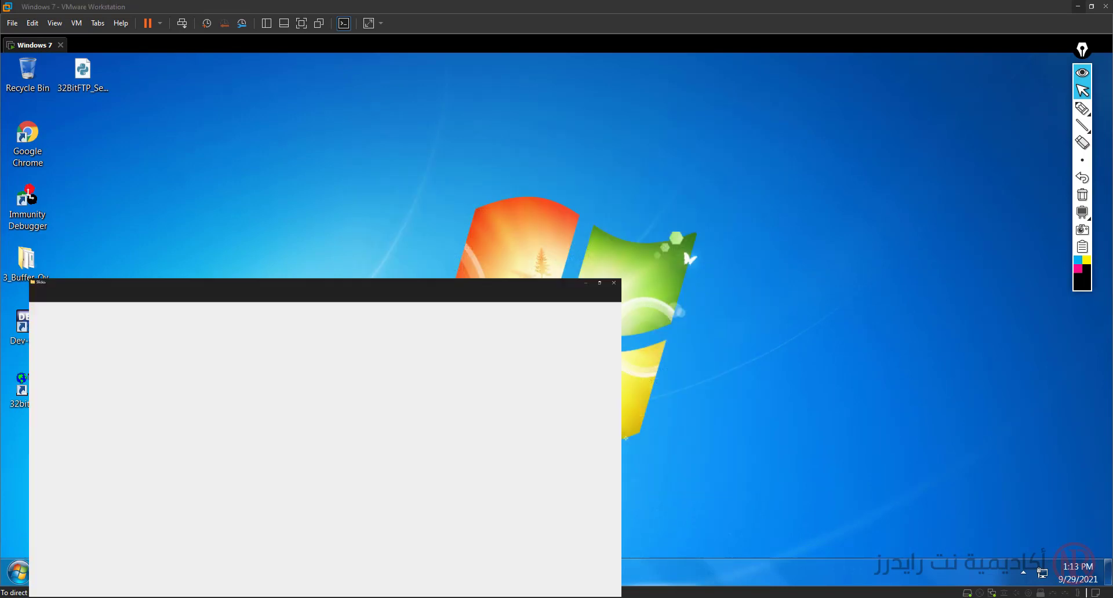
{"action": "left_click", "coordinate": [45, 140]}
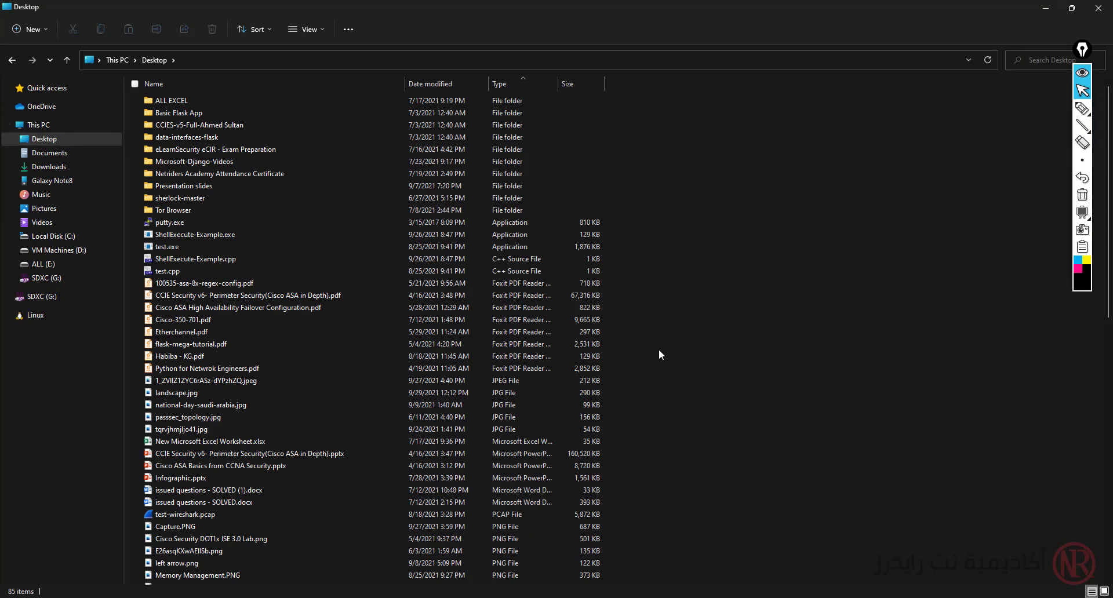
{"action": "key", "text": "l"}
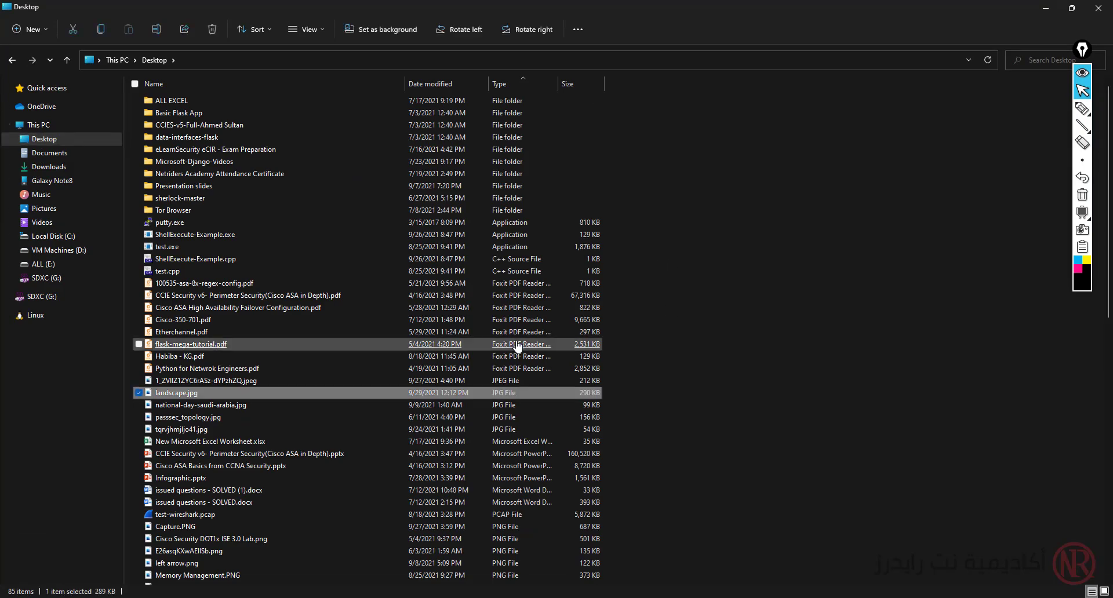
{"action": "right_click", "coordinate": [176, 399]}
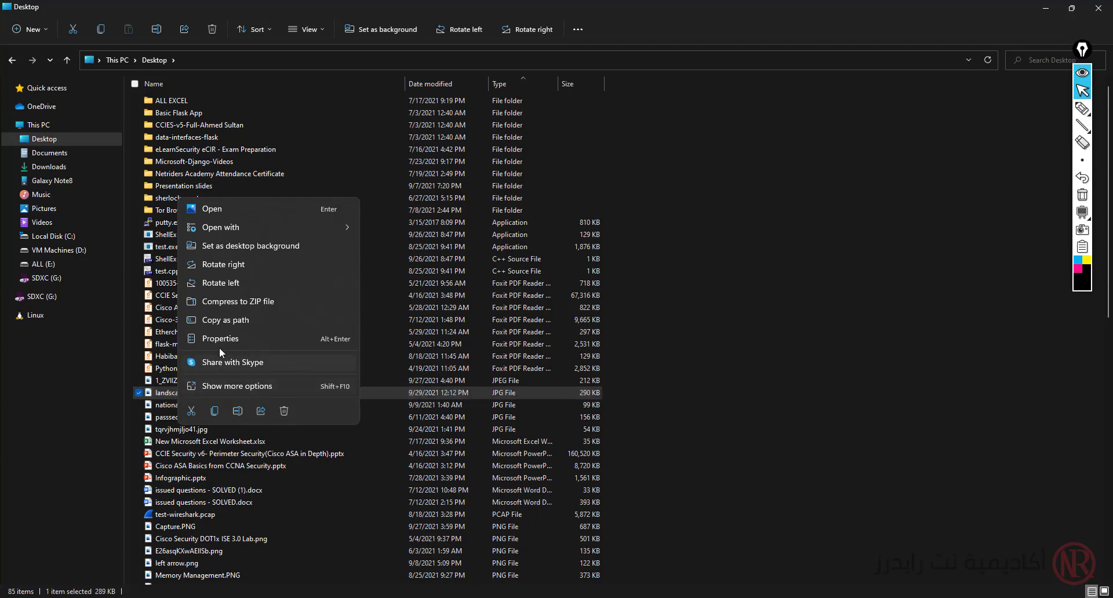
{"action": "left_click", "coordinate": [216, 411]}
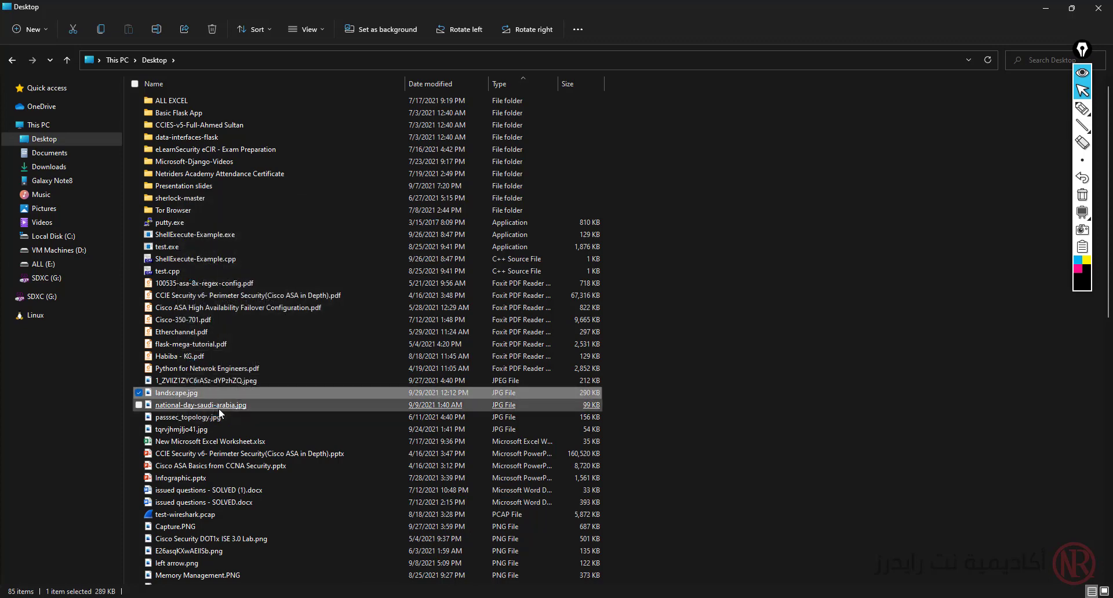
Paste landscape.jpg onto the Windows 7 virtual machine's desktop and place it beside the Google Chrome shortcut
{"action": "left_click", "coordinate": [1046, 8]}
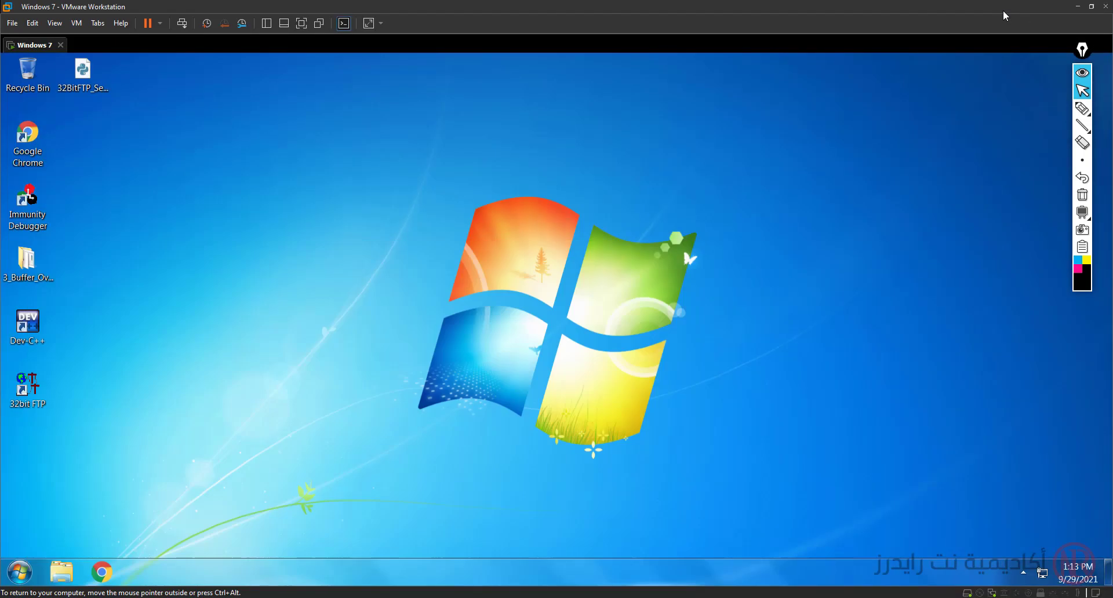
{"action": "right_click", "coordinate": [213, 134]}
{"action": "left_click", "coordinate": [235, 189]}
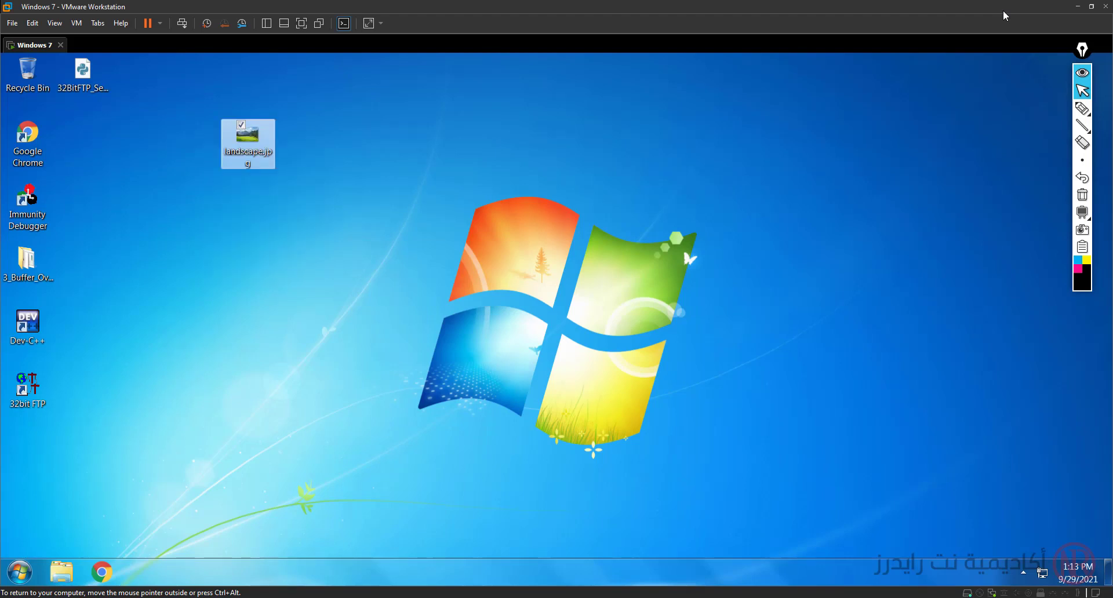
{"action": "left_click_drag", "start_coordinate": [249, 139], "coordinate": [83, 139]}
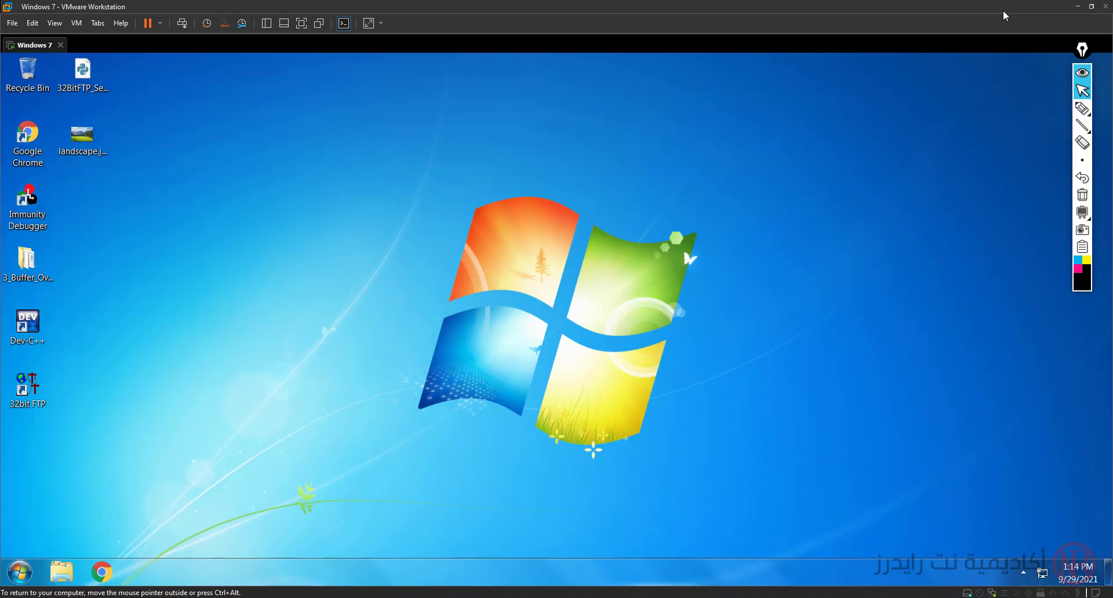
Open Google Chrome in the Windows 7 virtual machine, search for onlinemd5, and open the onlinemd5.com hash generator site
{"action": "double_click", "coordinate": [27, 145]}
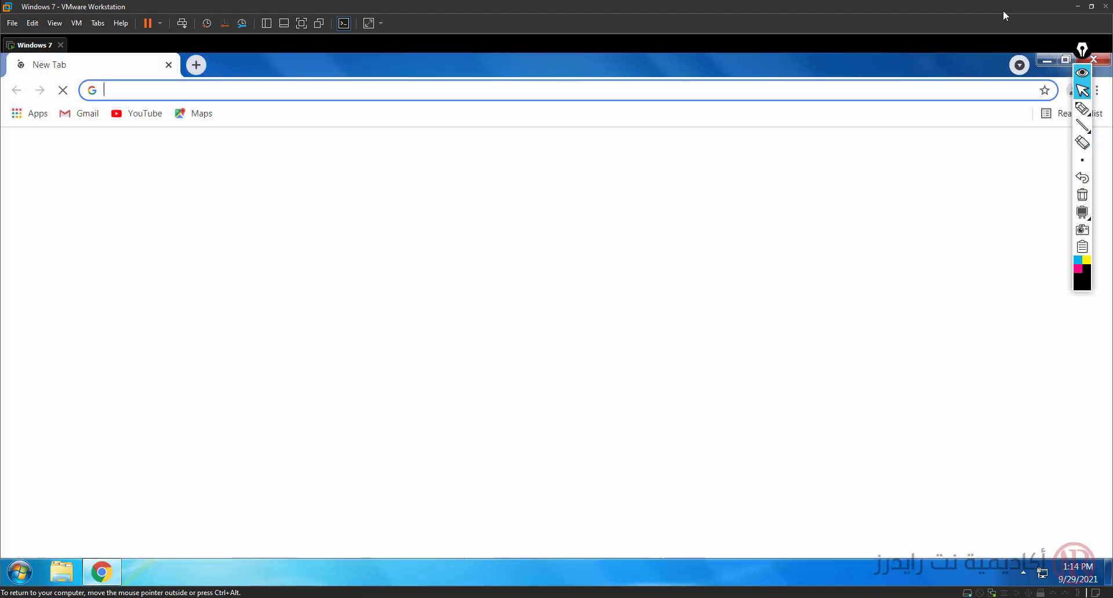
{"action": "type", "text": "onelin"}
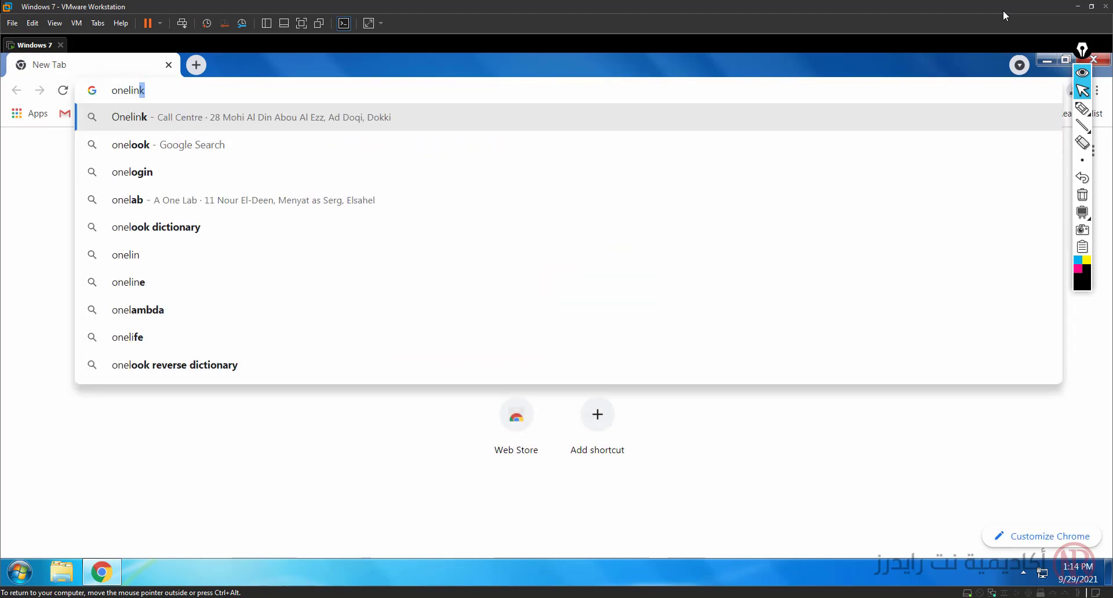
{"action": "key", "text": "BackSpace"}
{"action": "key", "text": "BackSpace"}
{"action": "key", "text": "BackSpace"}
{"action": "key", "text": "BackSpace"}
{"action": "key", "text": "BackSpace"}
{"action": "type", "text": "line"}
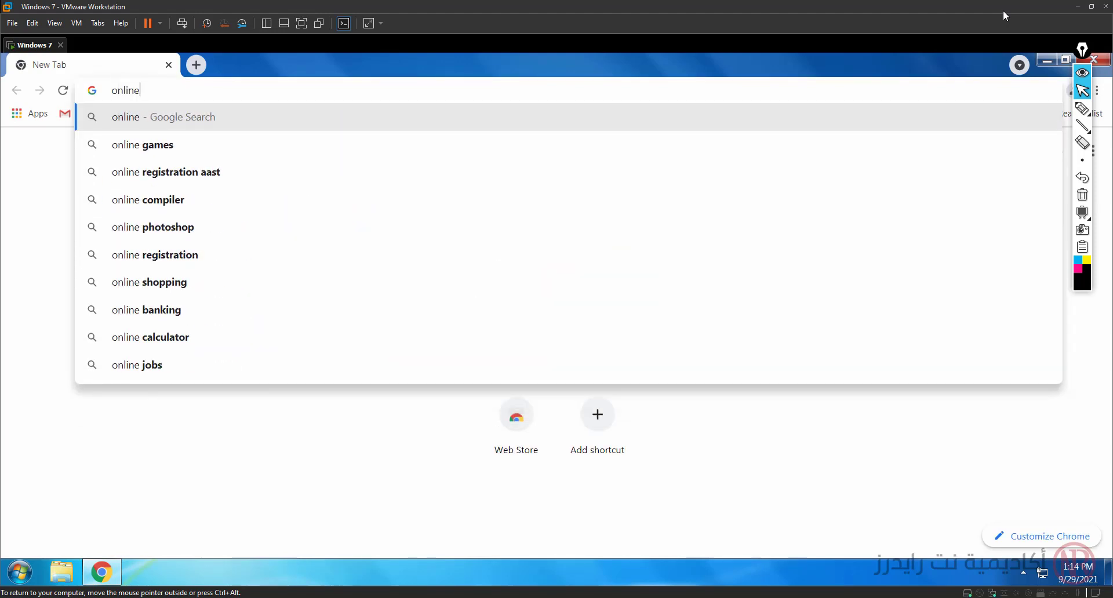
{"action": "type", "text": "md5"}
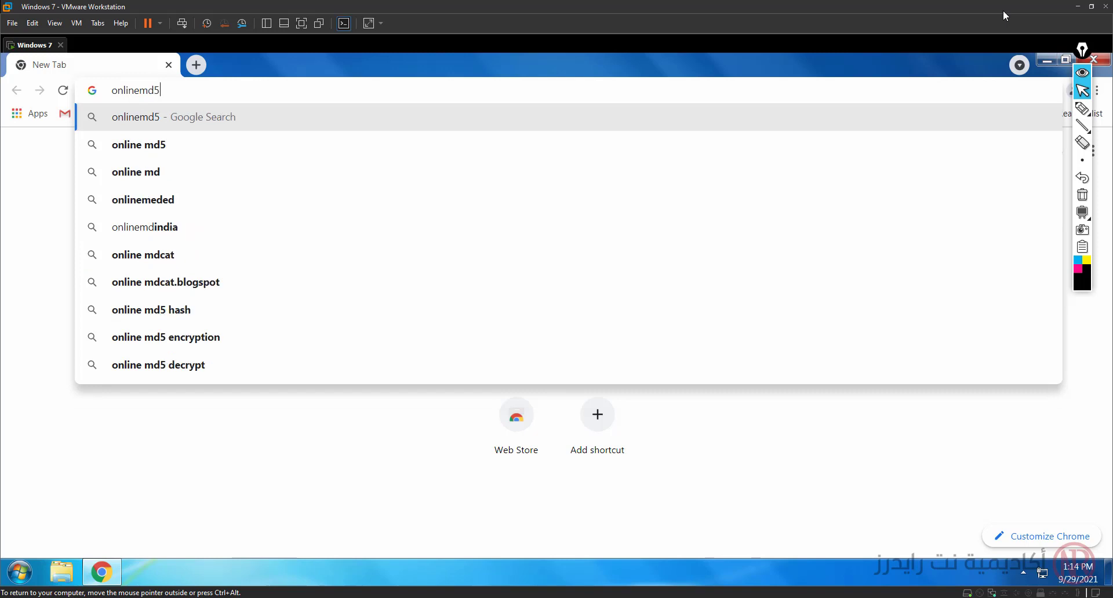
{"action": "key", "text": "Return"}
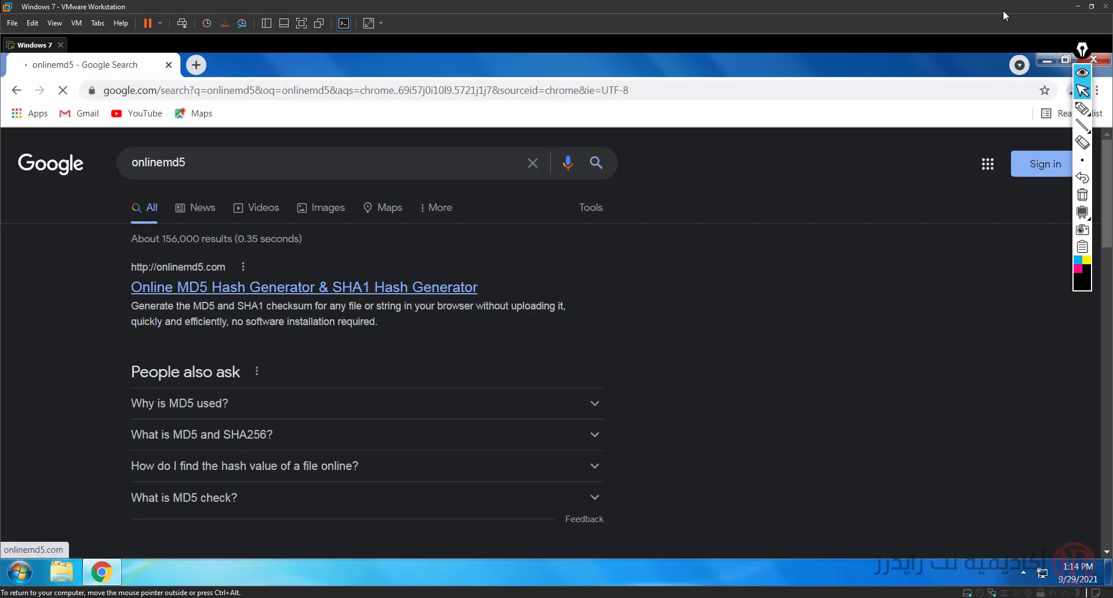
{"action": "left_click", "coordinate": [303, 287]}
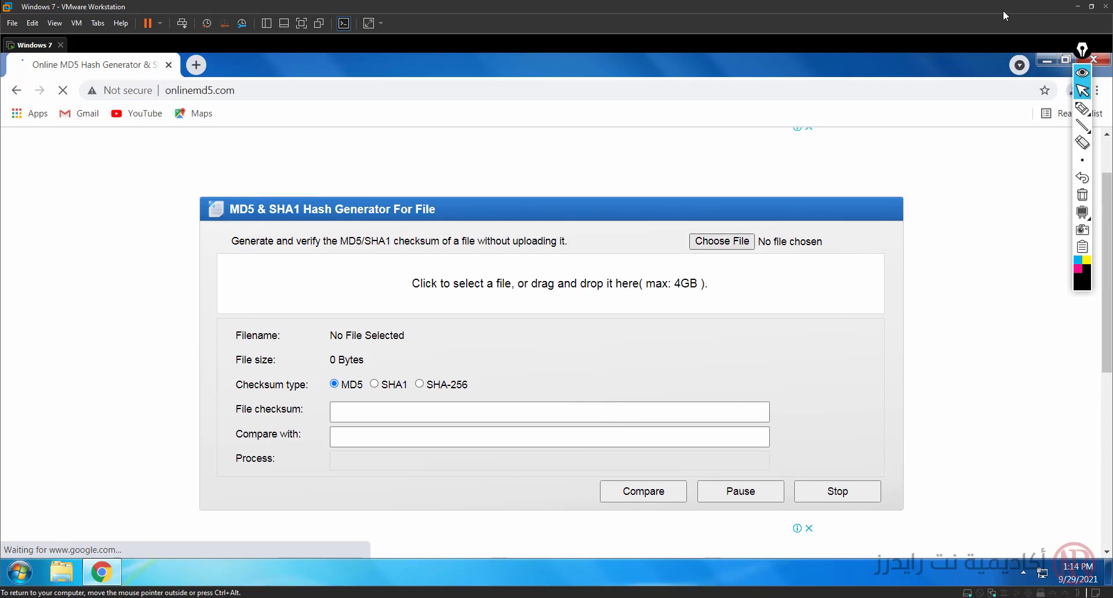
Choose landscape.jpg from the virtual machine's Desktop folder as the file to hash with MD5
{"action": "left_click", "coordinate": [720, 241]}
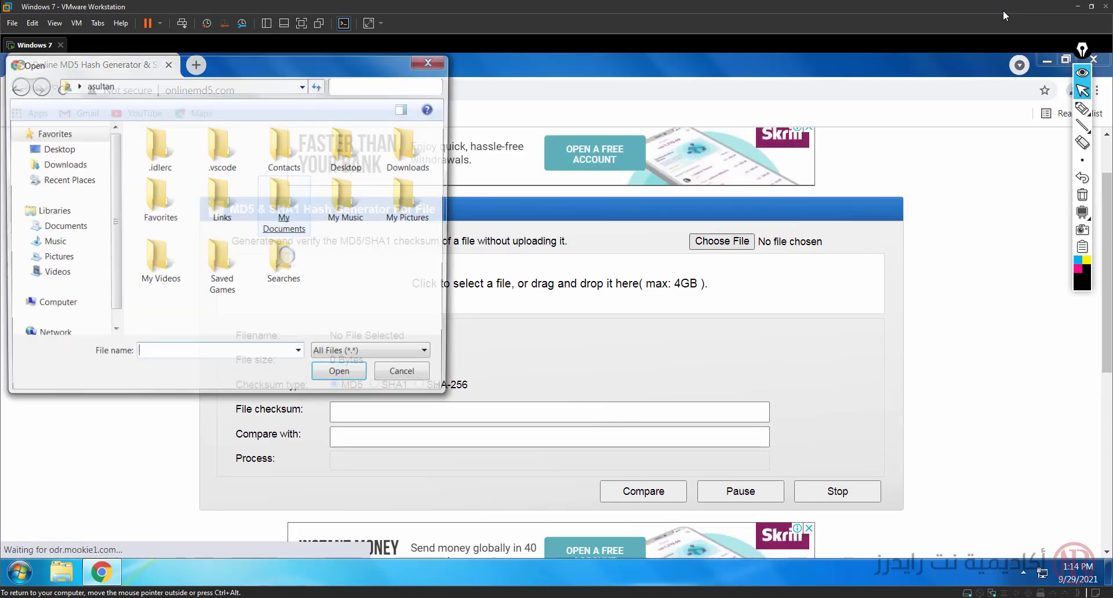
{"action": "left_click", "coordinate": [56, 148]}
{"action": "scroll", "coordinate": [58, 232], "scroll_direction": "down", "scroll_amount": 2}
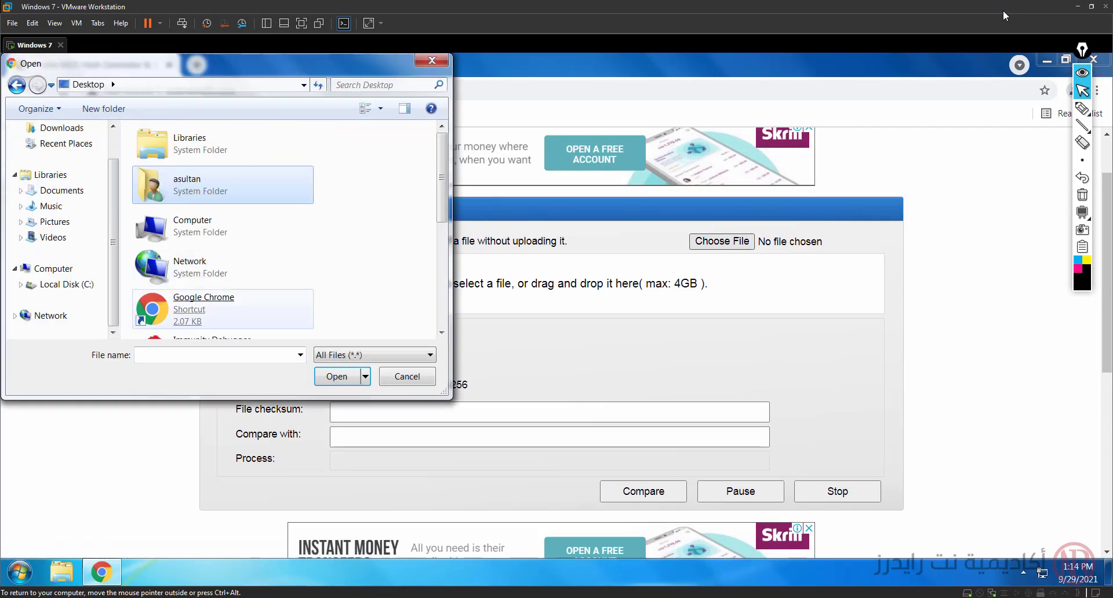
{"action": "left_click_drag", "start_coordinate": [442, 177], "coordinate": [442, 281]}
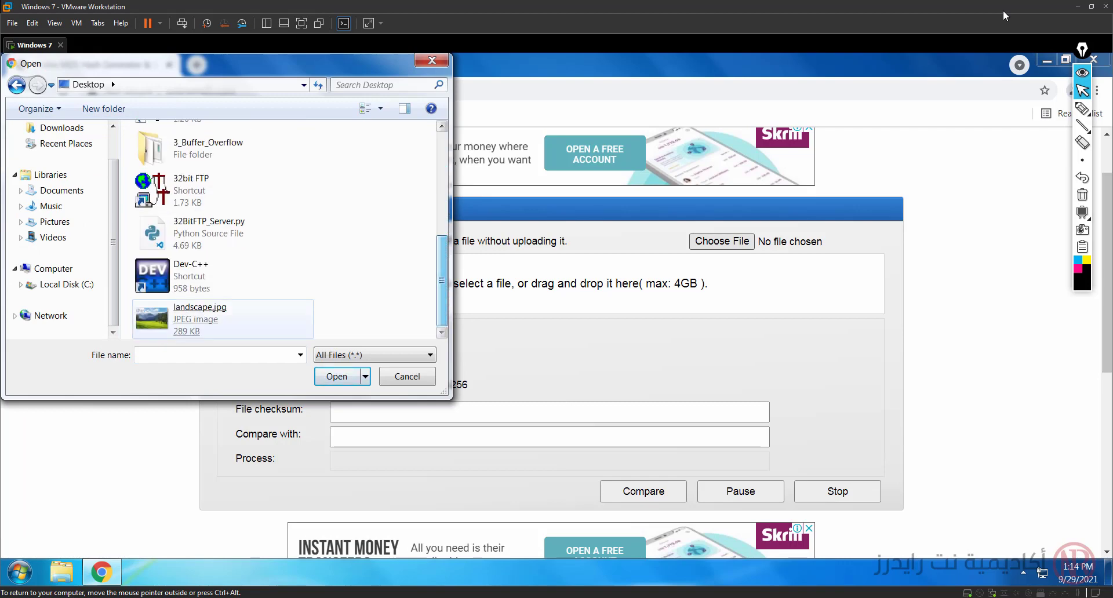
{"action": "double_click", "coordinate": [200, 319]}
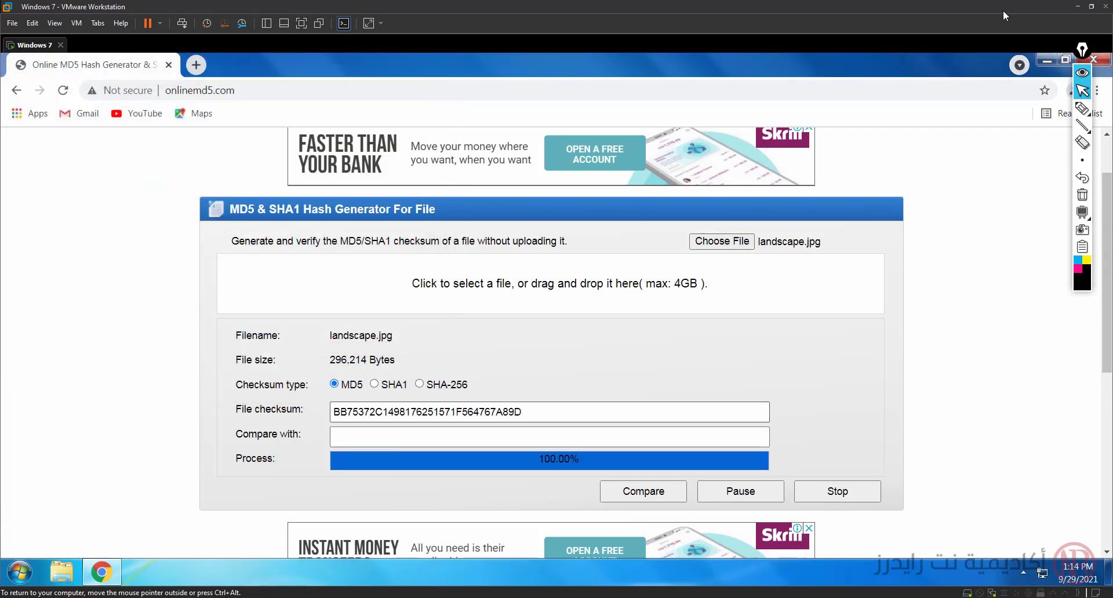
Compare landscape.jpg's file checksum in the virtual machine with the one in the host's browser, highlighting each value
{"action": "left_click_drag", "start_coordinate": [522, 412], "coordinate": [333, 412]}
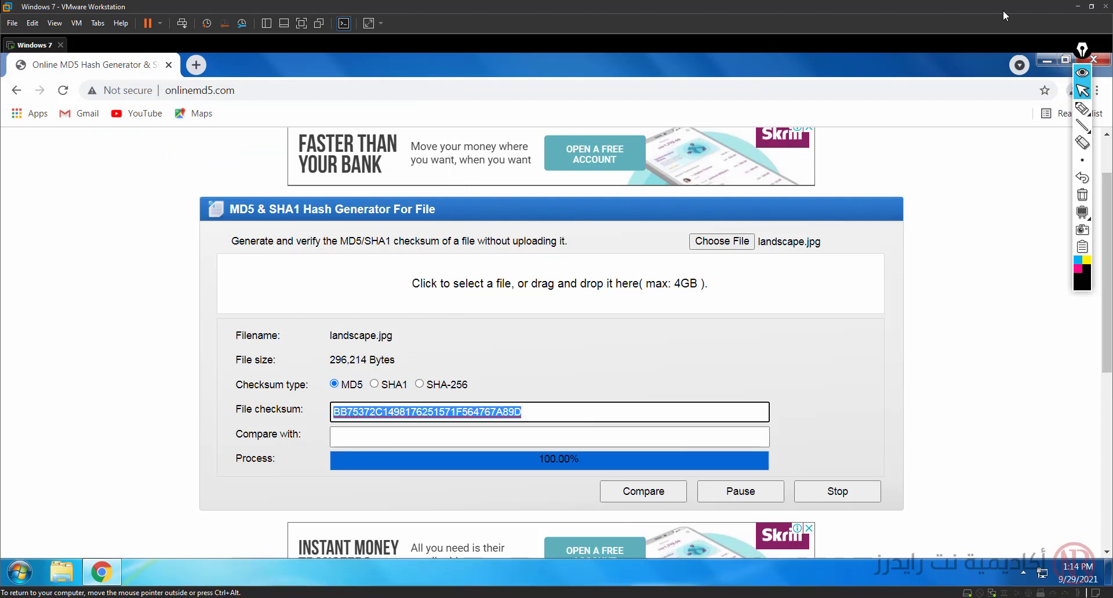
{"action": "left_click_drag", "start_coordinate": [523, 412], "coordinate": [333, 412]}
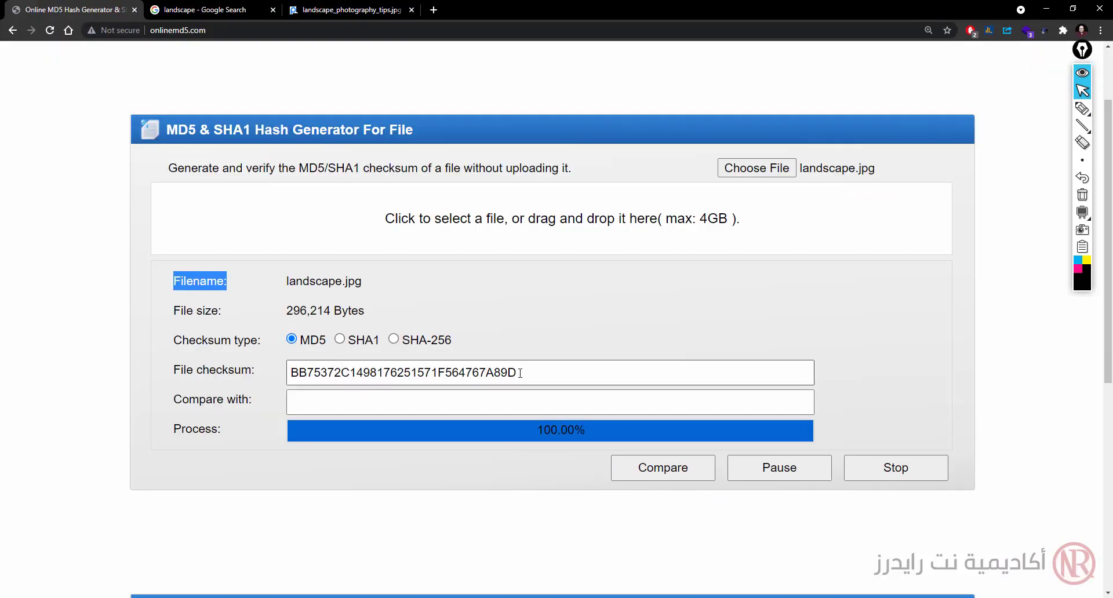
{"action": "left_click_drag", "start_coordinate": [520, 372], "coordinate": [272, 365]}
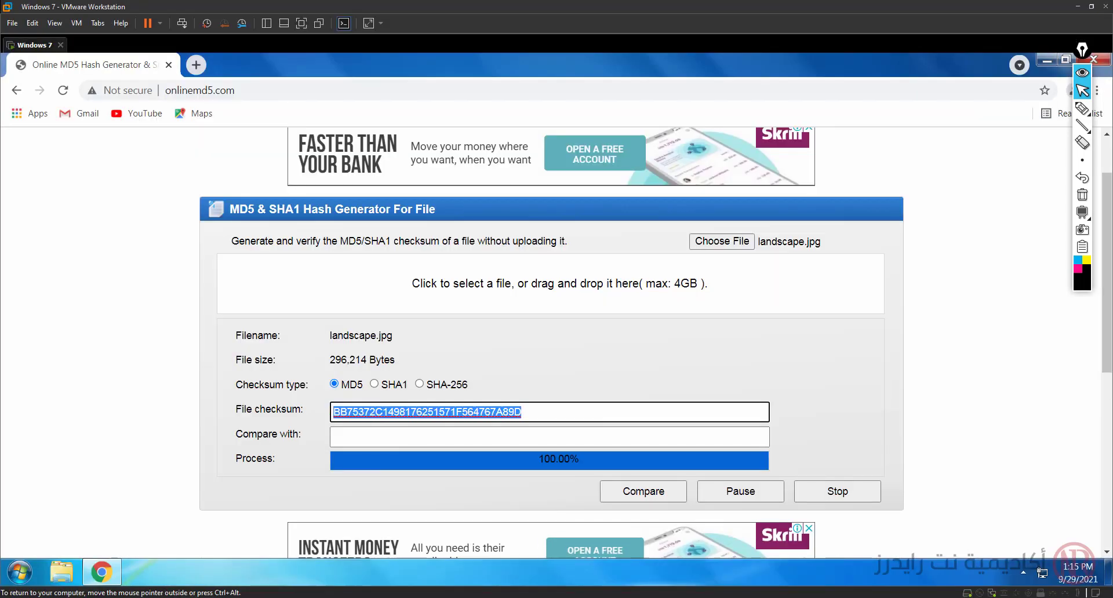
{"action": "left_click_drag", "start_coordinate": [522, 412], "coordinate": [327, 412]}
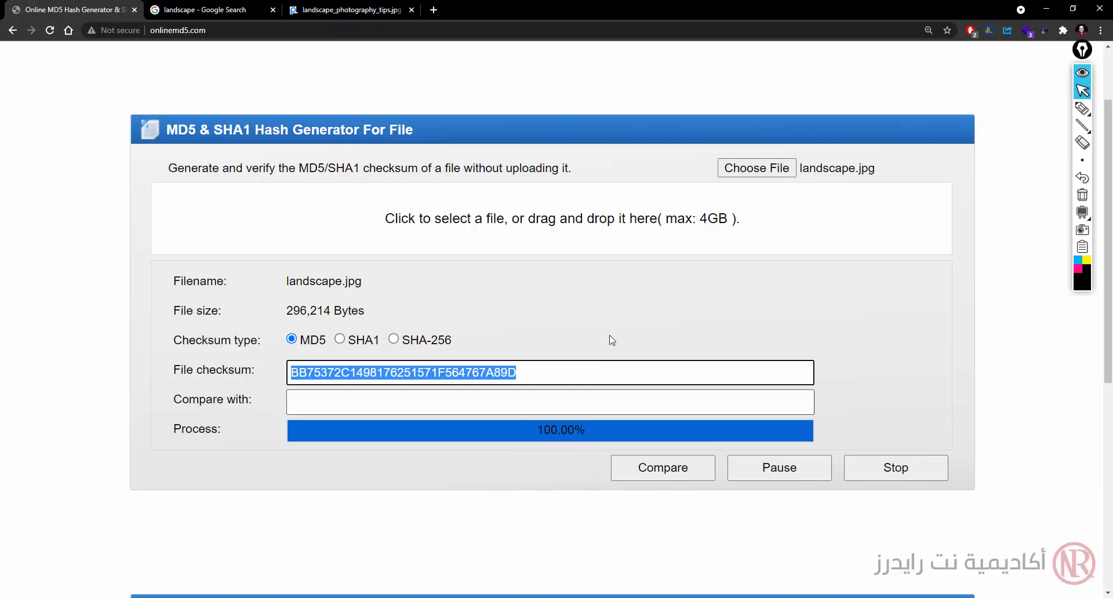
Copy landscape.jpg's MD5 checksum from the host's browser and paste it into the virtual machine page's Compare with field
{"action": "right_click", "coordinate": [486, 369]}
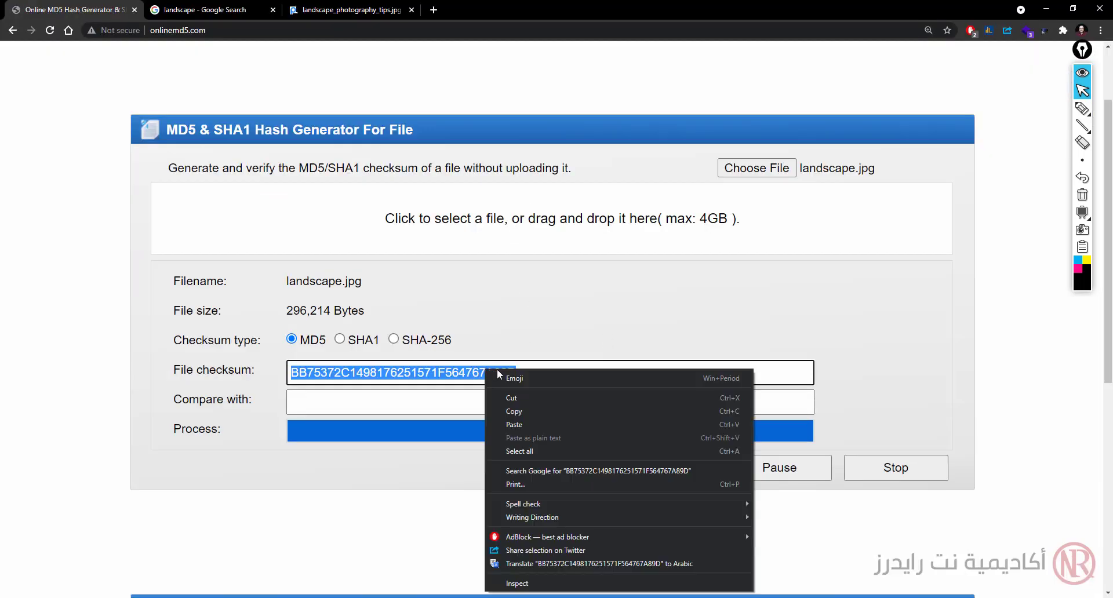
{"action": "left_click", "coordinate": [527, 413]}
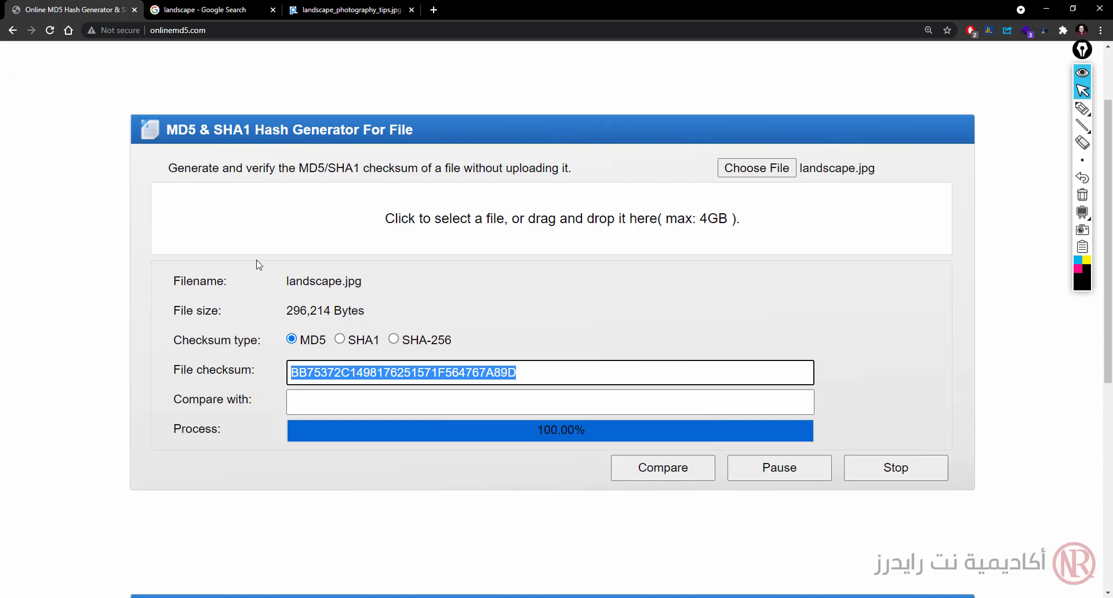
{"action": "key", "text": "alt+Tab"}
{"action": "left_click", "coordinate": [336, 436]}
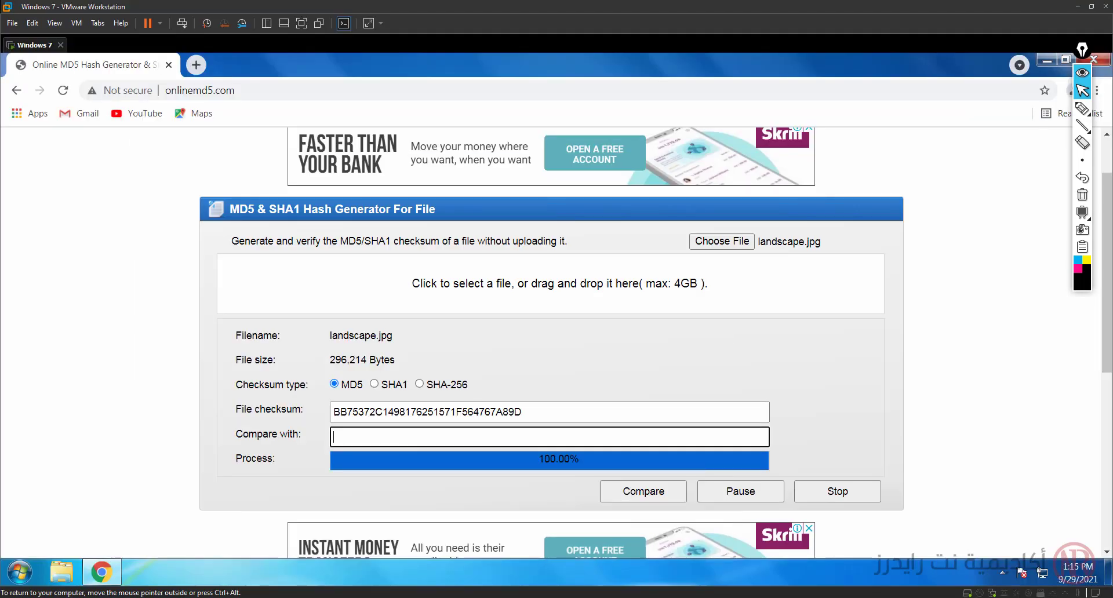
{"action": "key", "text": "ctrl+v"}
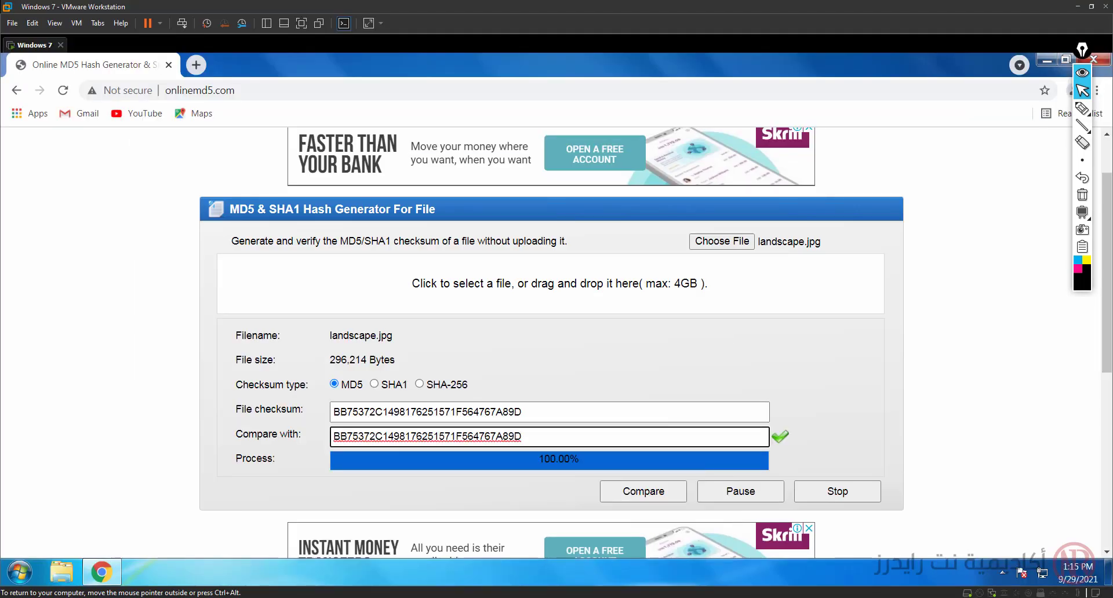
Examine the comparison on the virtual machine's page, highlighting the landscape.jpg filename, its file checksum and the Compare with value
{"action": "left_click_drag", "start_coordinate": [236, 435], "coordinate": [301, 435]}
{"action": "left_click", "coordinate": [301, 435]}
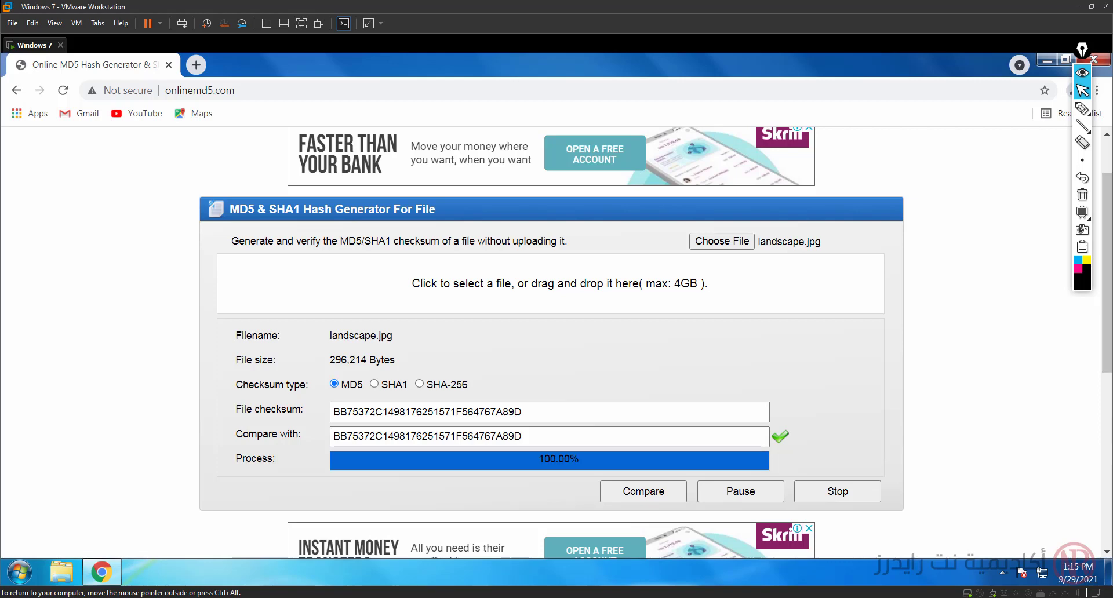
{"action": "left_click_drag", "start_coordinate": [235, 335], "coordinate": [378, 336]}
{"action": "double_click", "coordinate": [377, 336]}
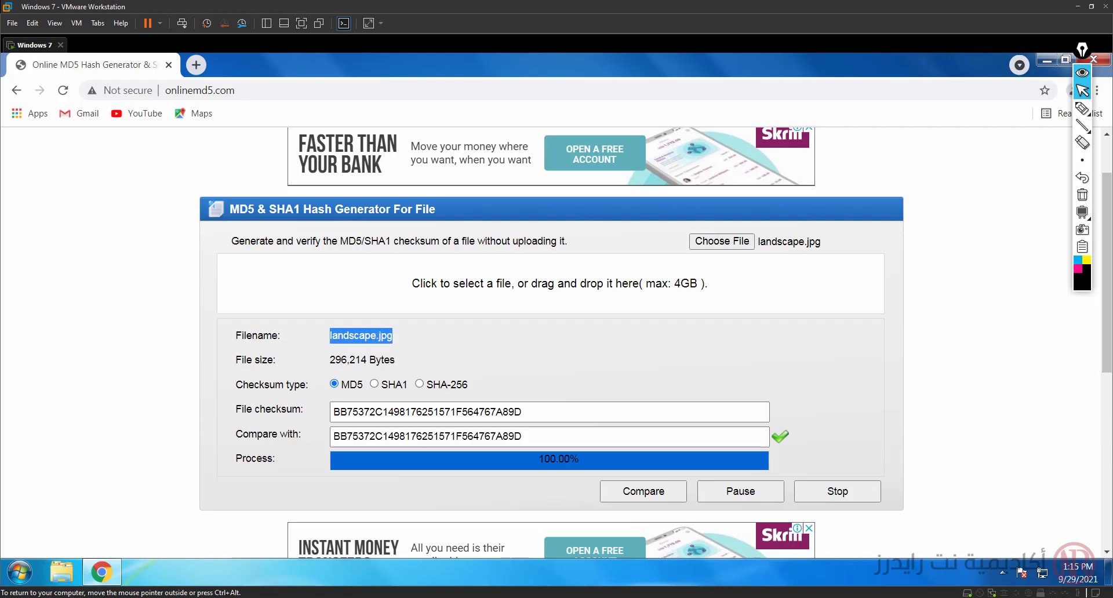
{"action": "left_click_drag", "start_coordinate": [521, 411], "coordinate": [332, 411]}
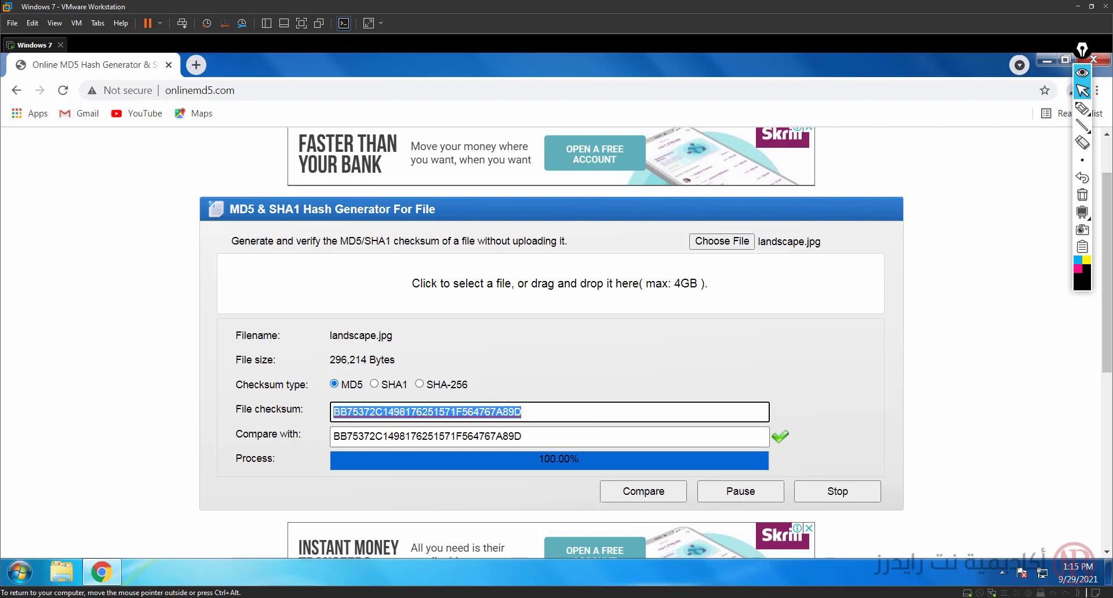
{"action": "left_click_drag", "start_coordinate": [522, 437], "coordinate": [333, 436]}
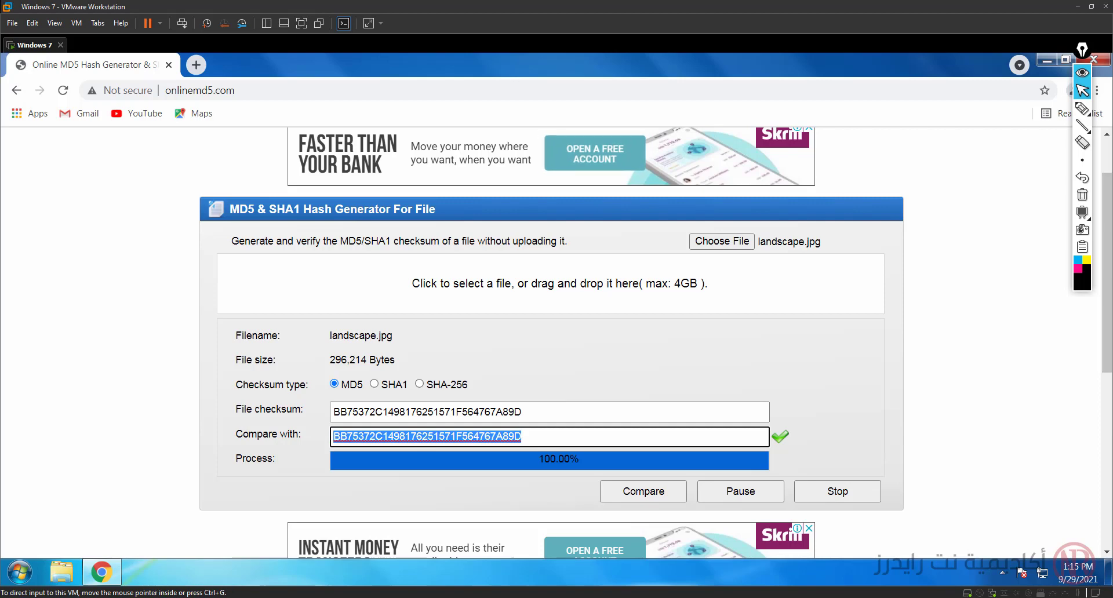
Minimize Chrome in the virtual machine, view landscape.jpg from its desktop in Windows Photo Viewer, and close the viewer
{"action": "left_click", "coordinate": [1047, 60]}
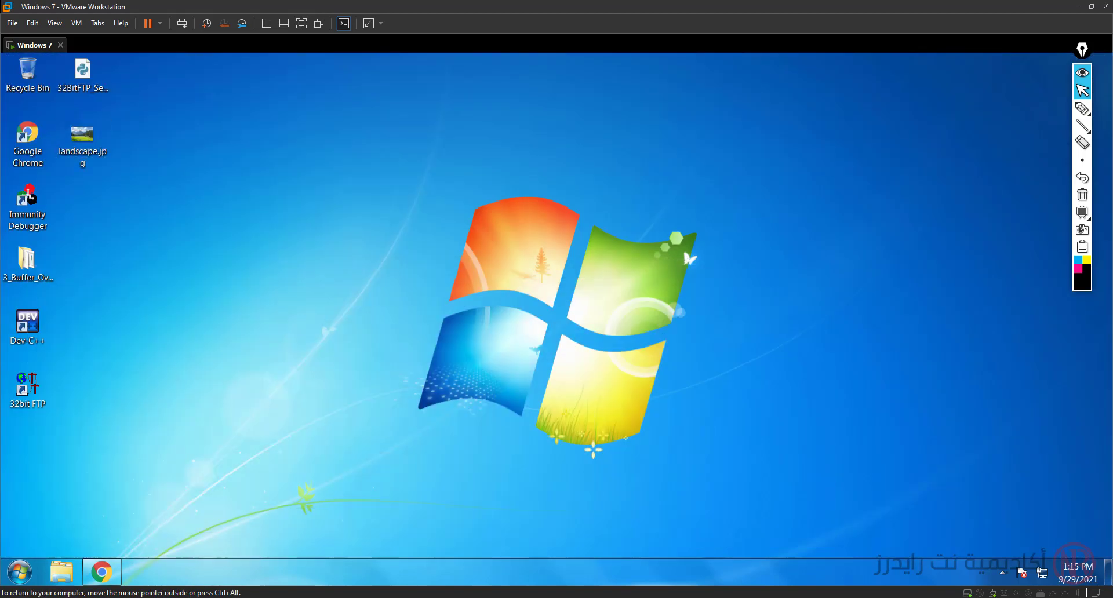
{"action": "double_click", "coordinate": [82, 139]}
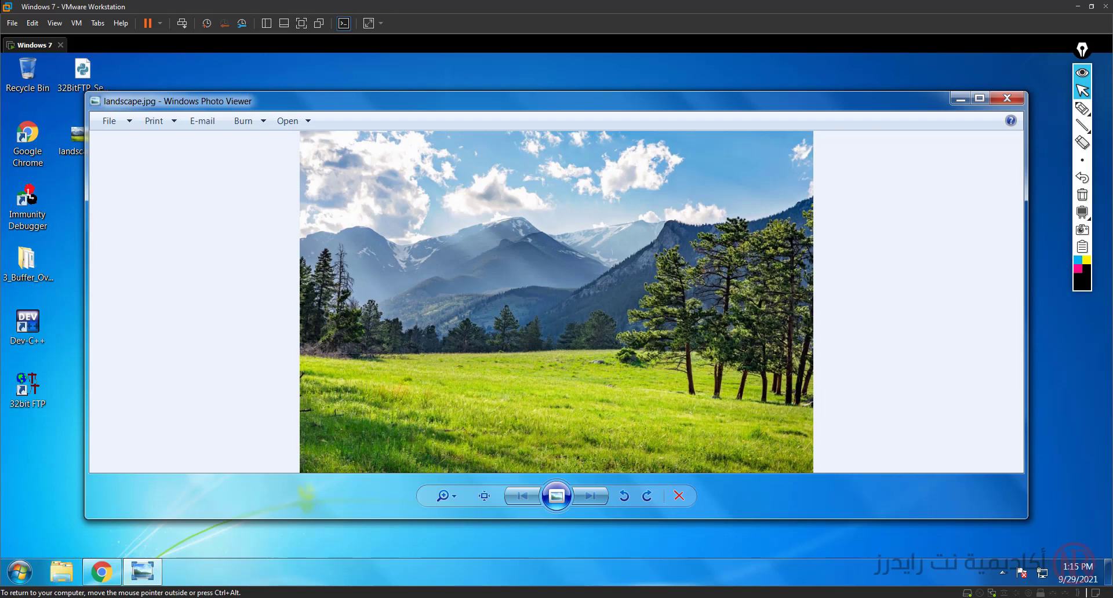
{"action": "left_click", "coordinate": [1007, 98]}
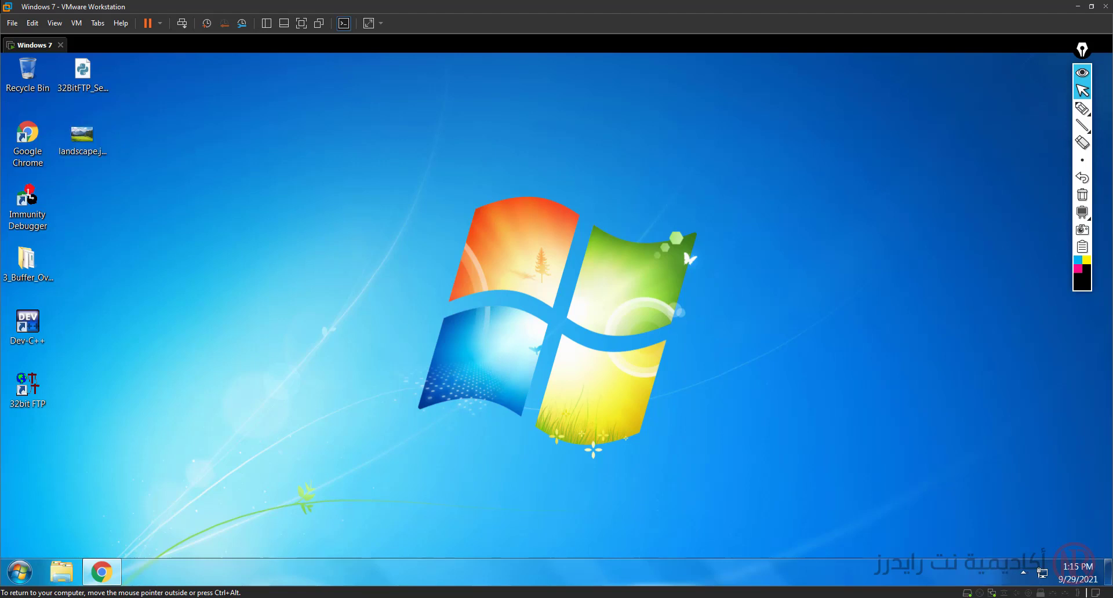
Switch to the host's browser and highlight the MD5 value in landscape.jpg's file checksum field
{"action": "key", "text": "ctrl+alt"}
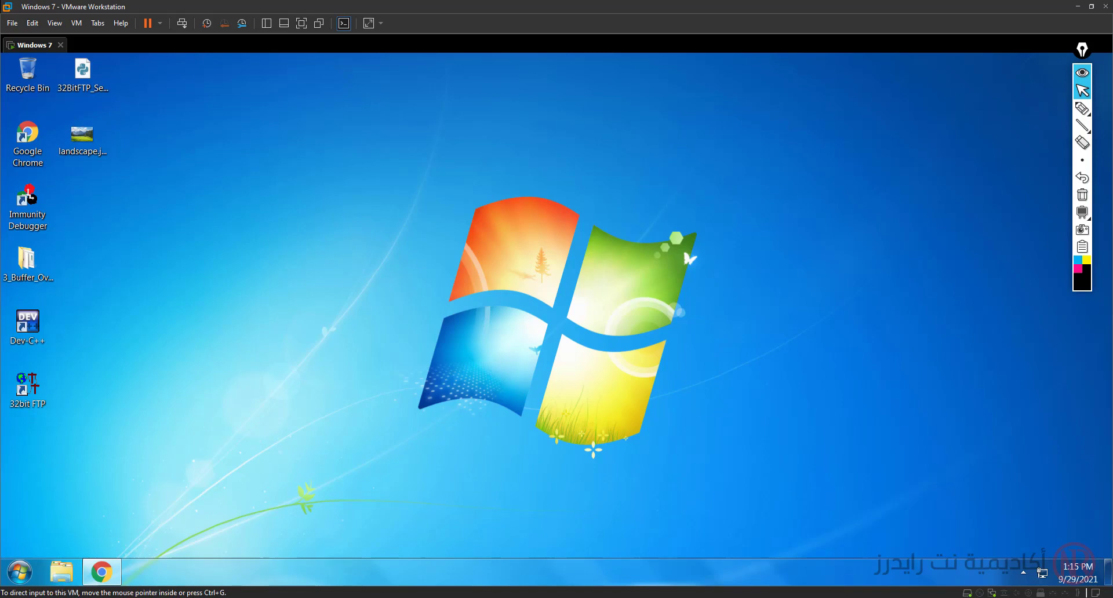
{"action": "key", "text": "alt+Tab"}
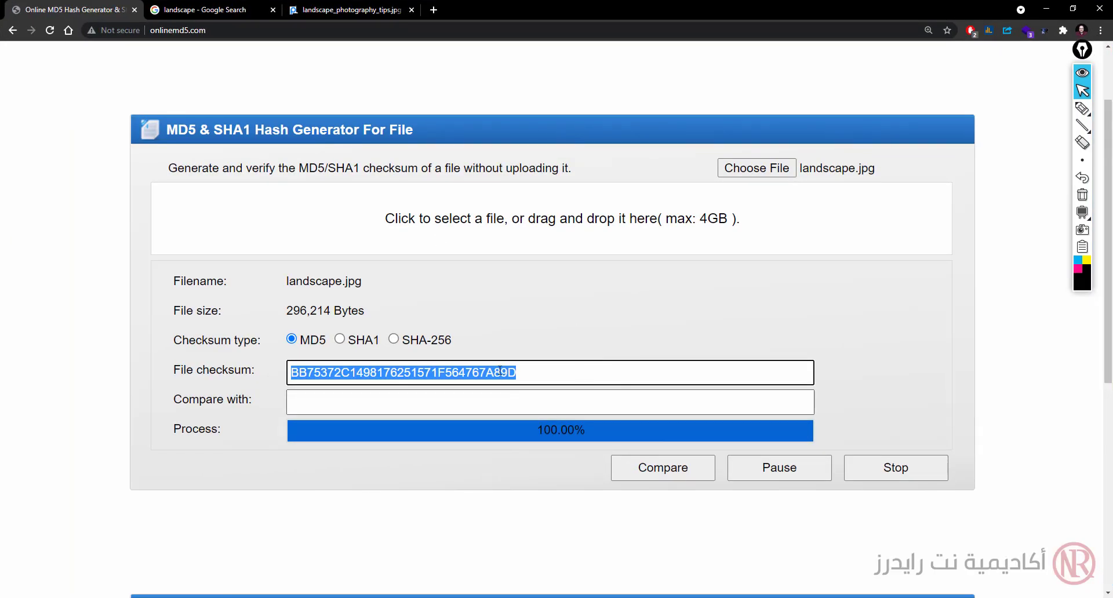
{"action": "double_click", "coordinate": [368, 284]}
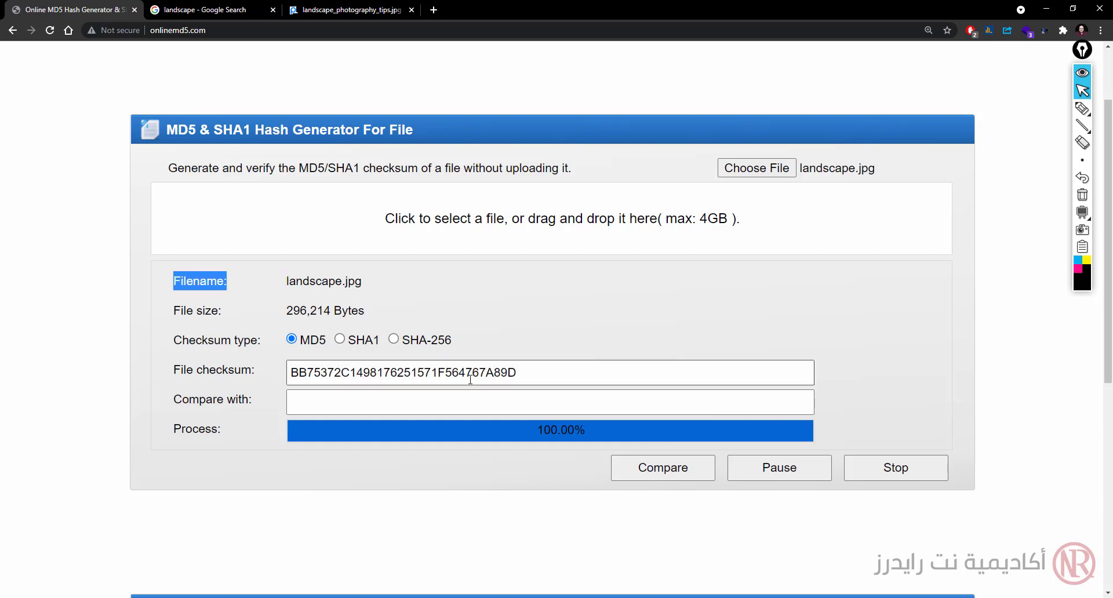
{"action": "left_click_drag", "start_coordinate": [516, 374], "coordinate": [294, 373]}
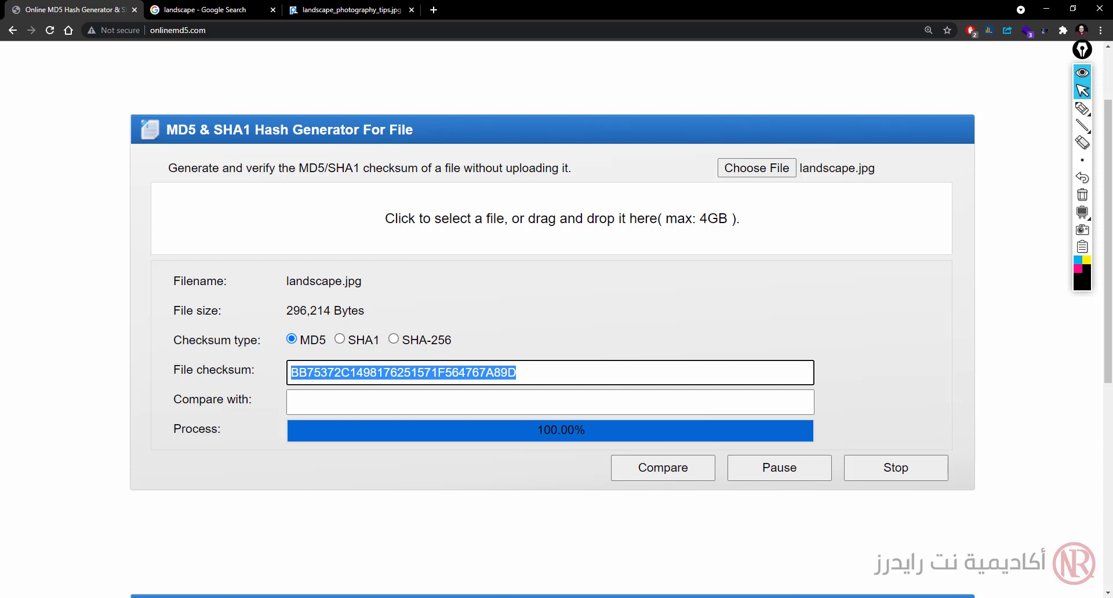
Switch to File Explorer on the host and open landscape.jpg from the Desktop folder in Paint
{"action": "key", "text": "alt+Tab"}
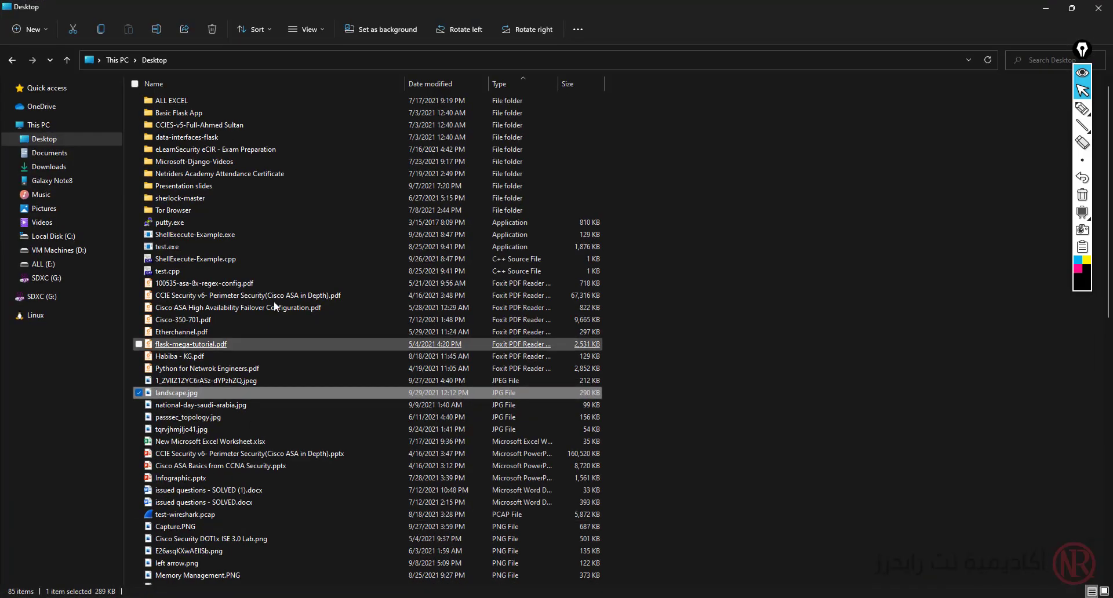
{"action": "right_click", "coordinate": [180, 395]}
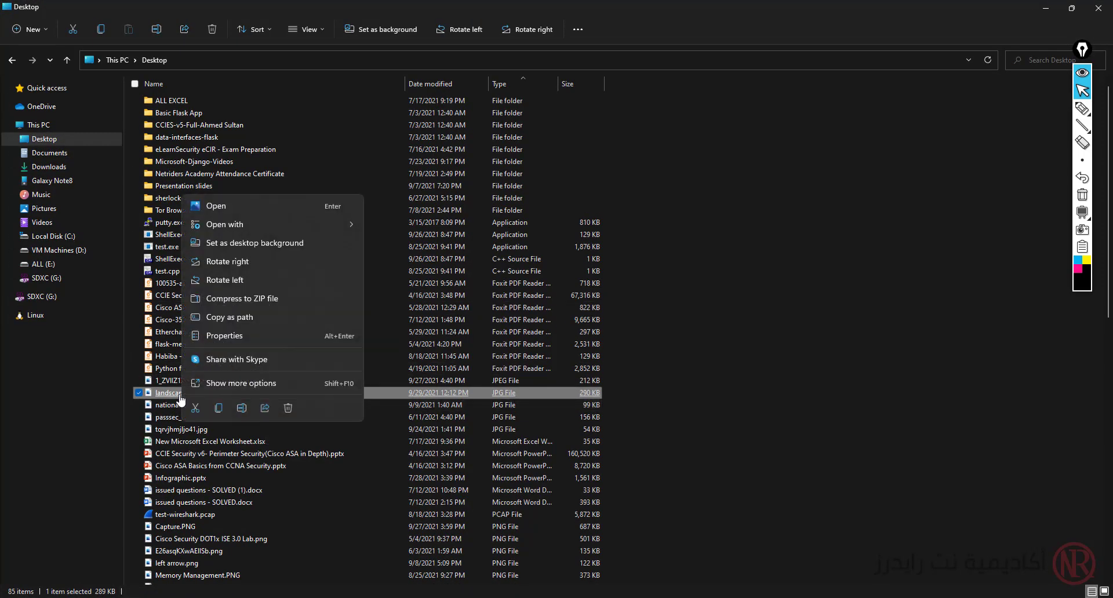
{"action": "mouse_move", "coordinate": [284, 224]}
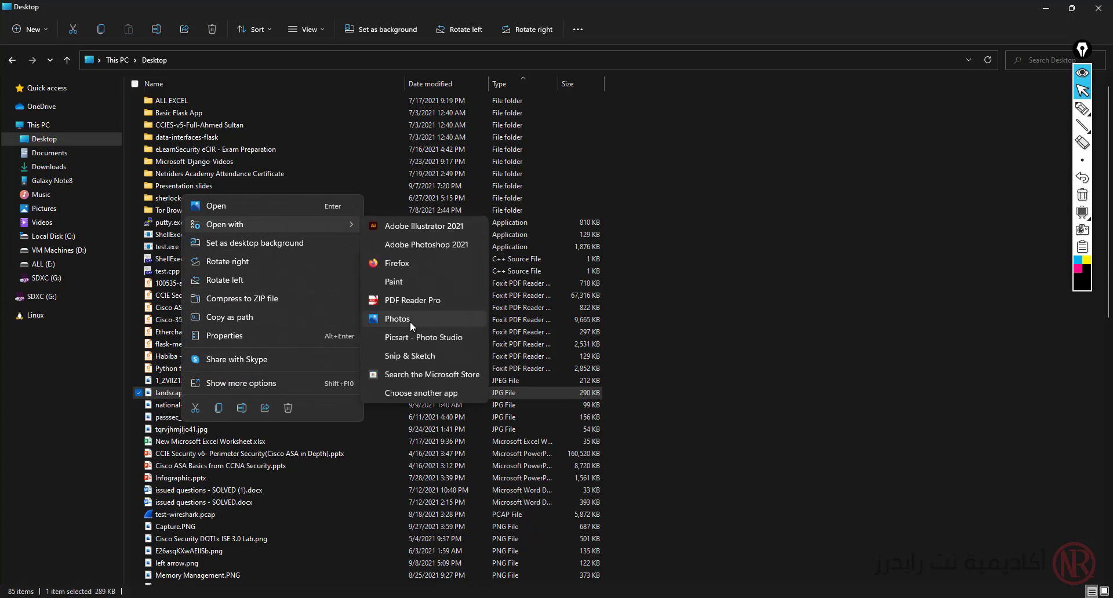
{"action": "left_click", "coordinate": [412, 284]}
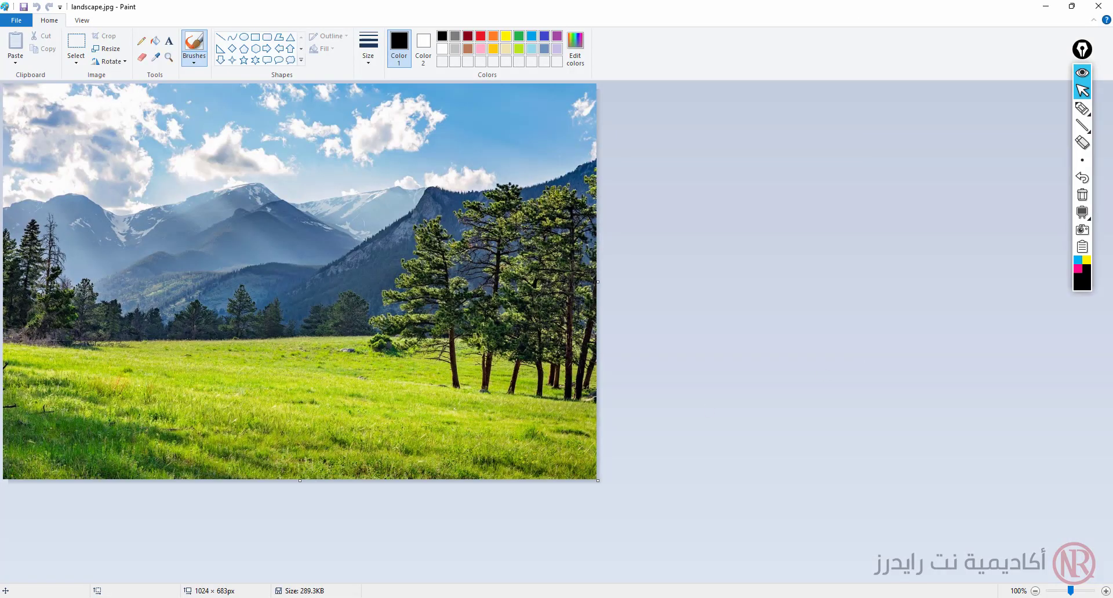
Add a first name in capital letters as 20-point text over the sky in the upper-left part of the picture
{"action": "left_click", "coordinate": [169, 44]}
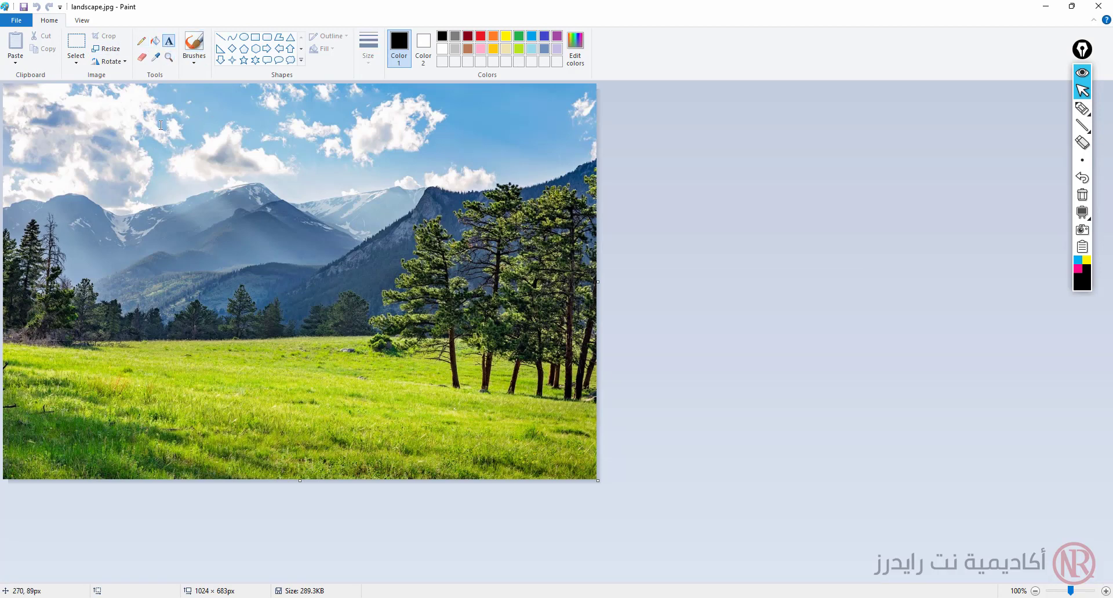
{"action": "left_click_drag", "start_coordinate": [163, 111], "coordinate": [368, 216]}
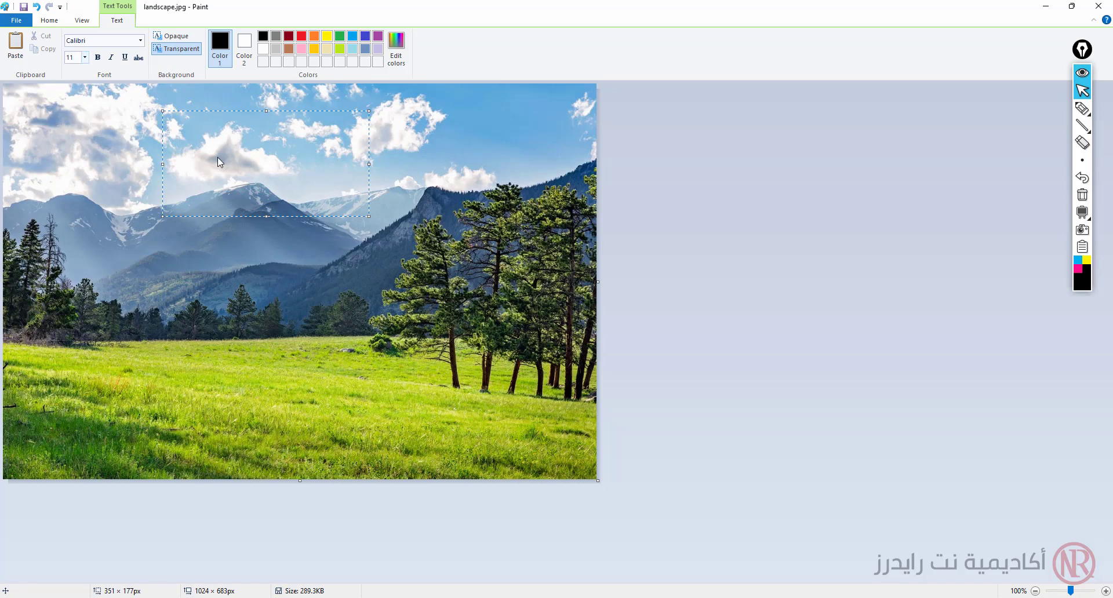
{"action": "left_click", "coordinate": [84, 57]}
{"action": "left_click", "coordinate": [71, 149]}
{"action": "type", "text": "AHMED"}
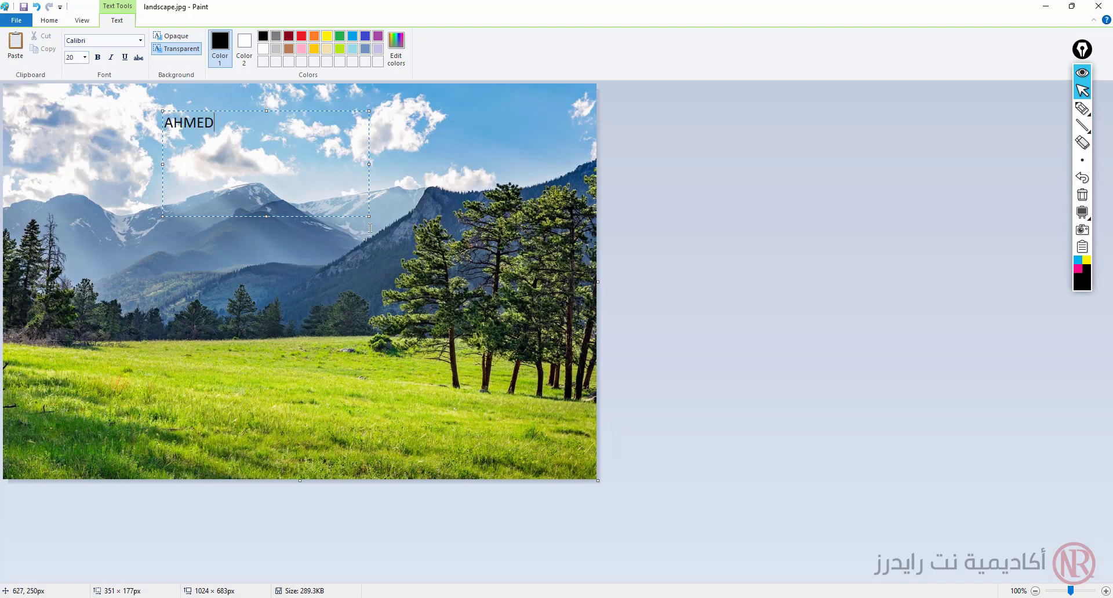
{"action": "left_click_drag", "start_coordinate": [369, 217], "coordinate": [249, 144]}
{"action": "left_click", "coordinate": [276, 118]}
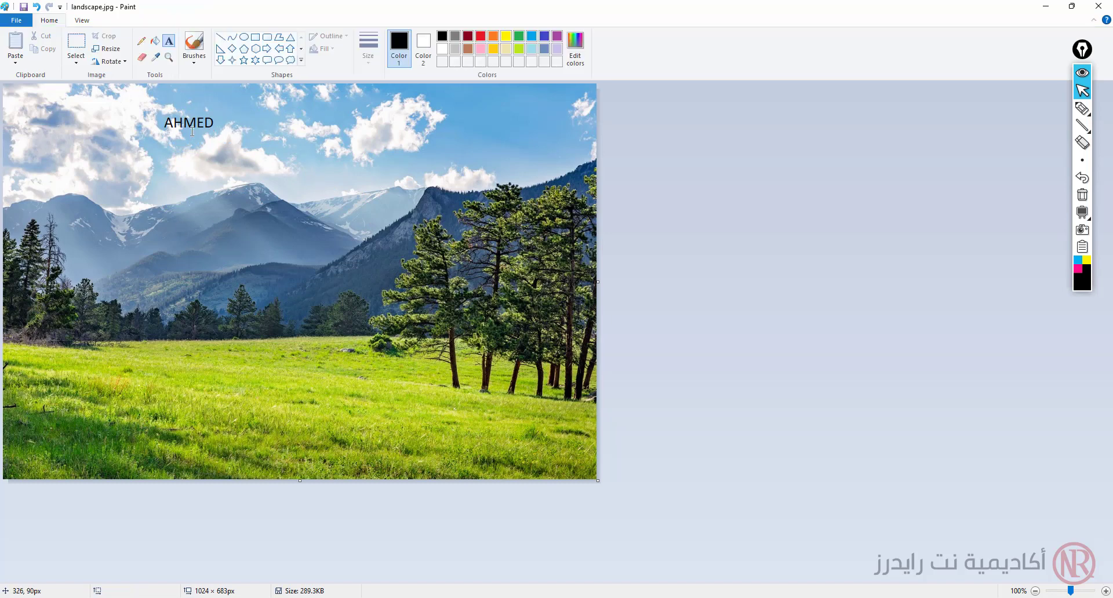
Save the edited landscape.jpg, close Paint, and clear the file selection in the Desktop folder
{"action": "left_click", "coordinate": [24, 8]}
{"action": "left_click", "coordinate": [1097, 7]}
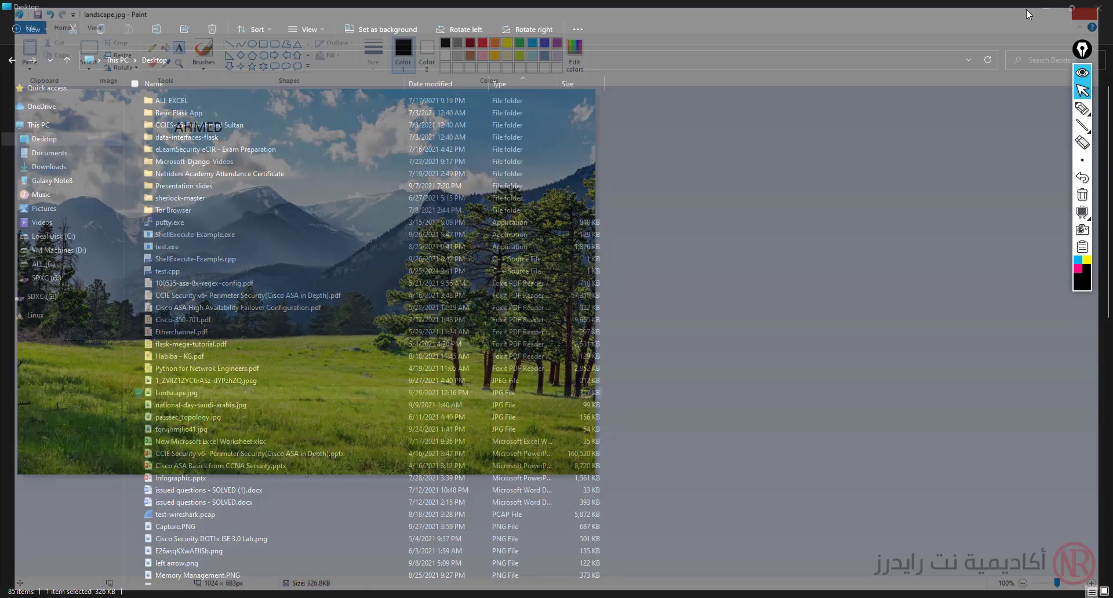
{"action": "left_click", "coordinate": [693, 416]}
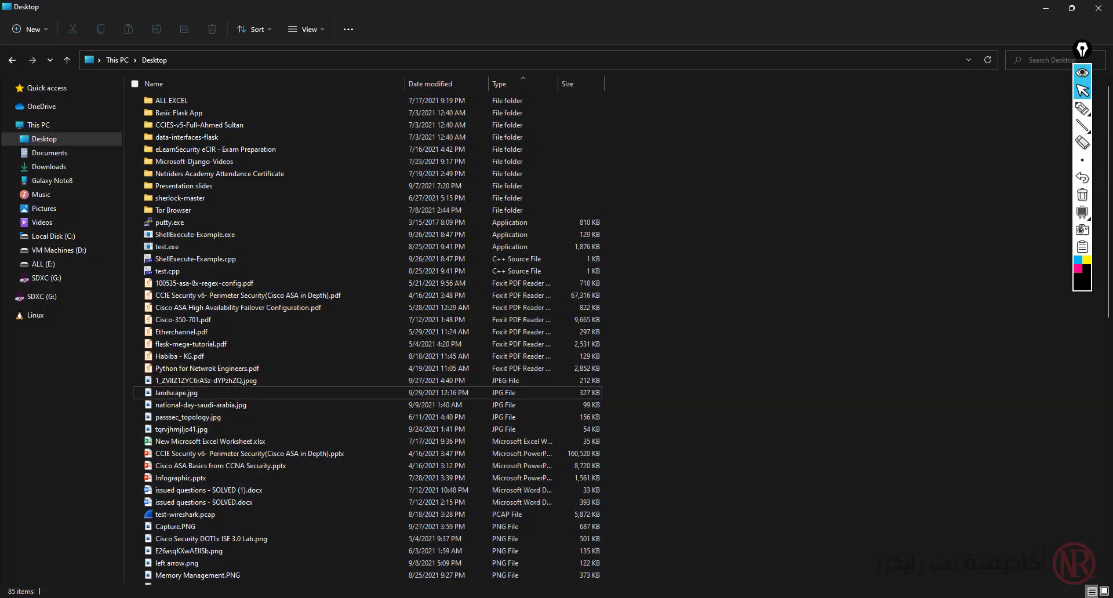
Switch to the host's browser and highlight the listed filename, file size and MD5 file checksum of landscape.jpg
{"action": "key", "text": "alt+Tab"}
{"action": "left_click_drag", "start_coordinate": [376, 279], "coordinate": [280, 280]}
{"action": "left_click", "coordinate": [352, 288]}
{"action": "left_click_drag", "start_coordinate": [355, 293], "coordinate": [197, 312]}
{"action": "left_click_drag", "start_coordinate": [517, 372], "coordinate": [360, 362]}
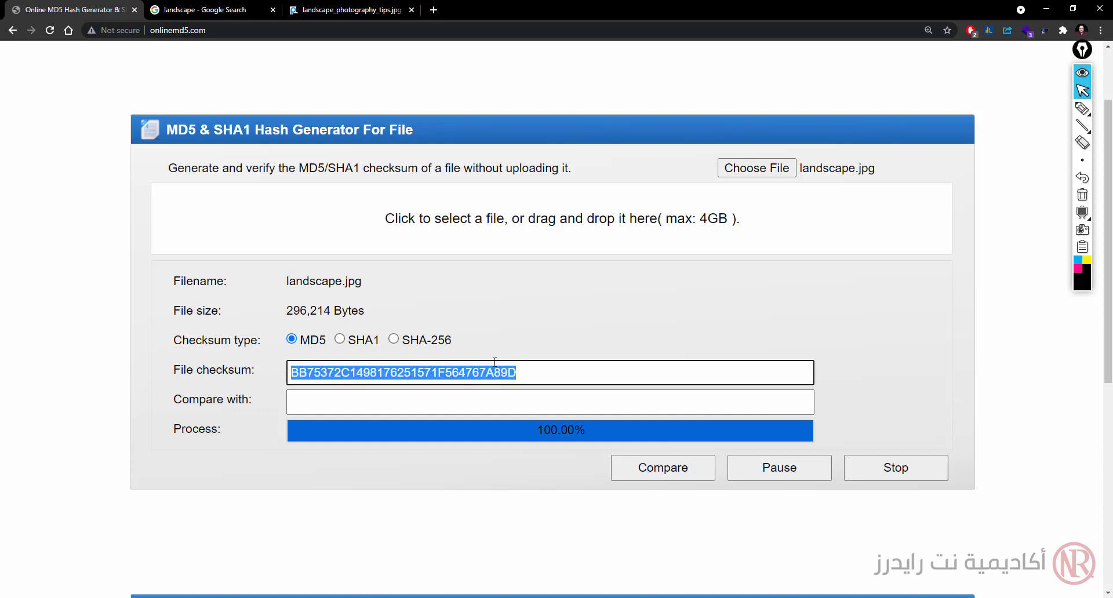
Try to recalculate the MD5 checksum by choosing landscape.jpg from the Desktop folder again
{"action": "left_click", "coordinate": [754, 170]}
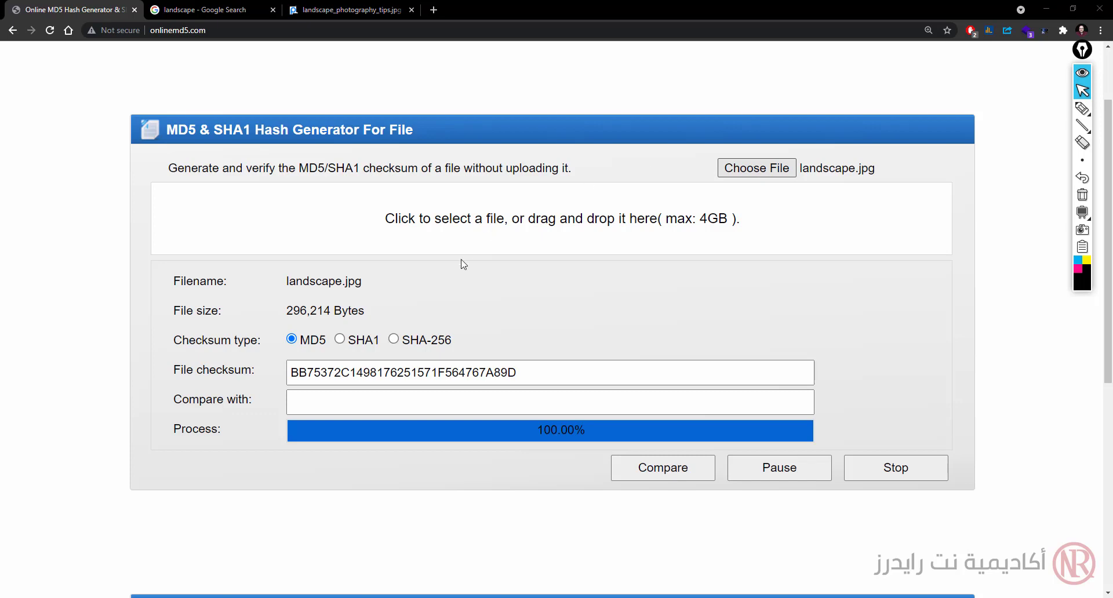
{"action": "left_click", "coordinate": [282, 281]}
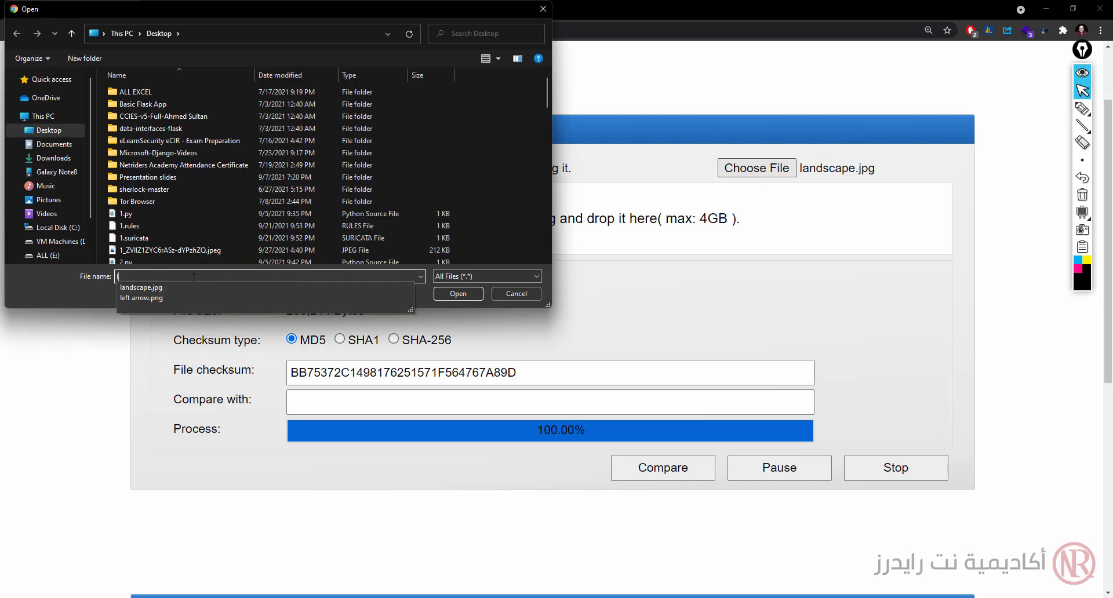
{"action": "left_click", "coordinate": [186, 288]}
{"action": "left_click", "coordinate": [455, 293]}
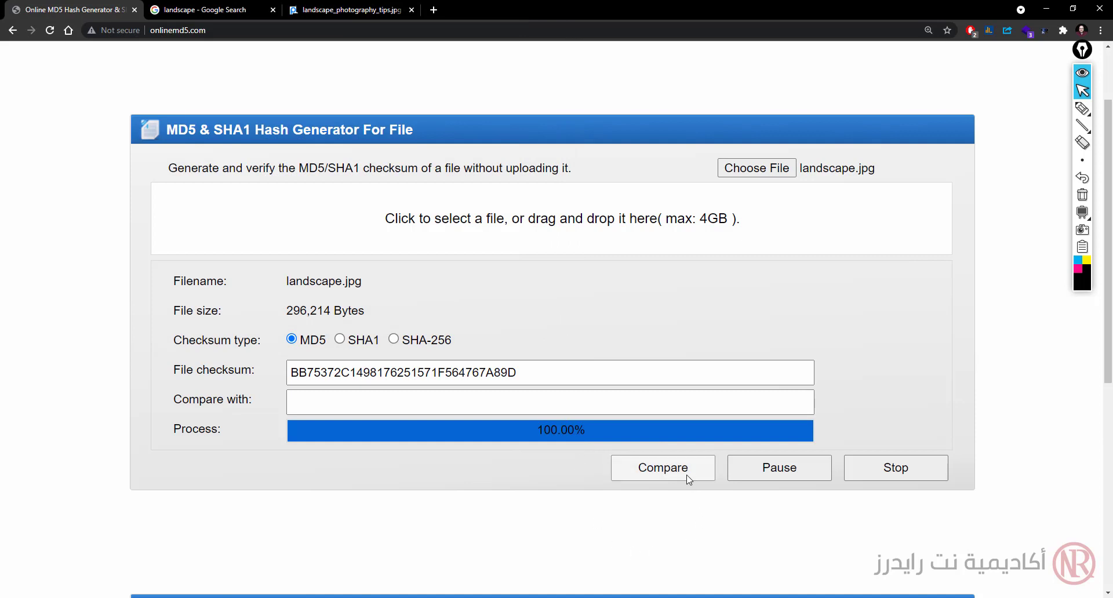
Check the file size and the MD5 file checksum listed for the newly chosen landscape.jpg
{"action": "triple_click", "coordinate": [301, 306]}
{"action": "left_click", "coordinate": [538, 528]}
{"action": "triple_click", "coordinate": [380, 375]}
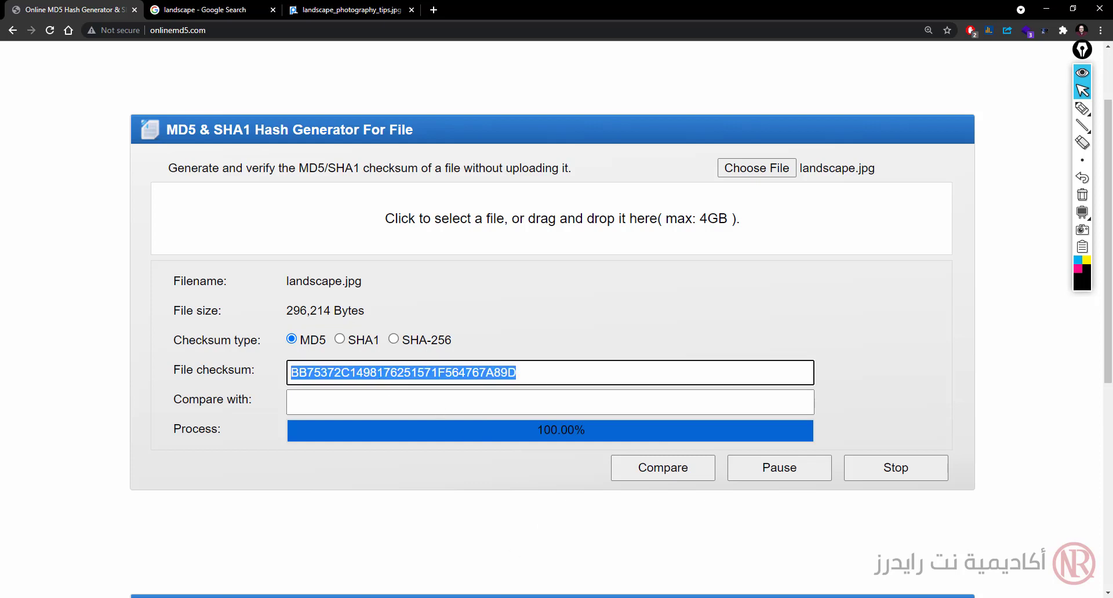
{"action": "triple_click", "coordinate": [198, 311]}
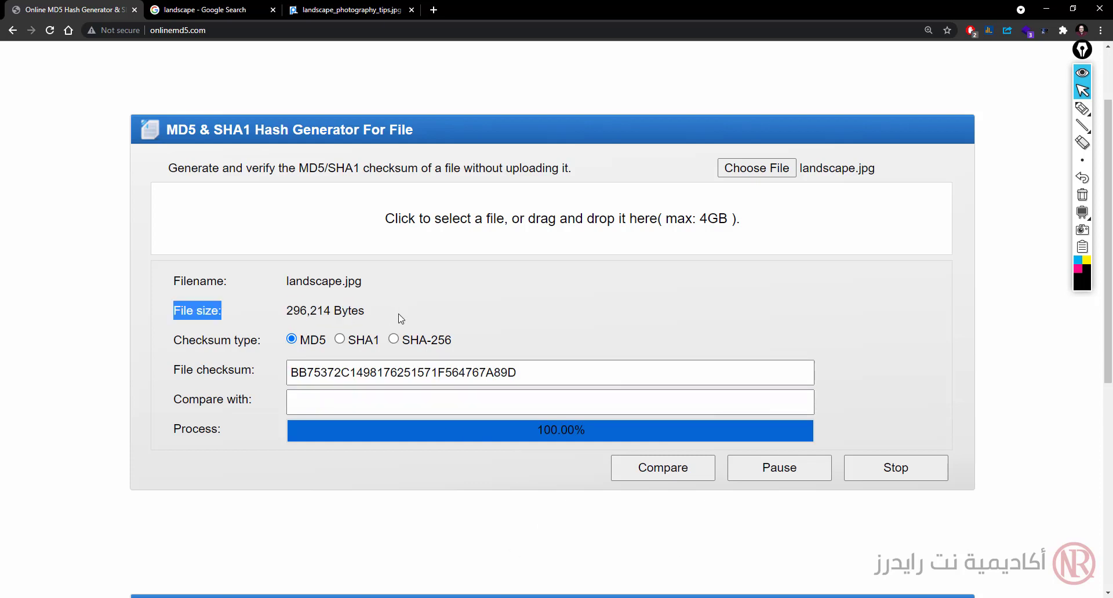
Reload the hash generator page and select landscape.jpg from the Desktop folder to generate its MD5 checksum
{"action": "left_click", "coordinate": [49, 30]}
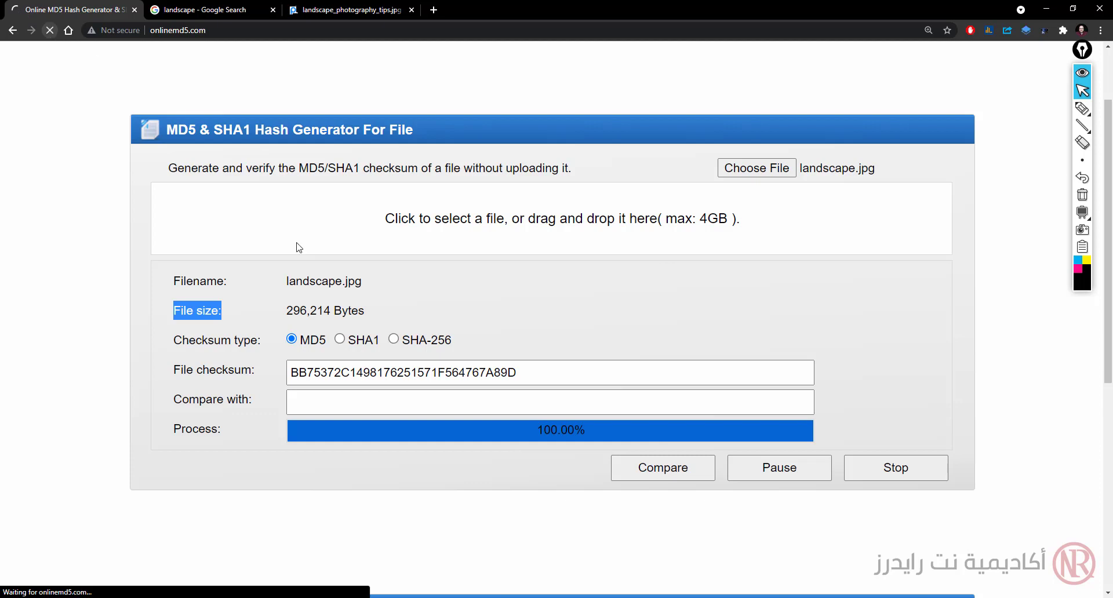
{"action": "left_click", "coordinate": [343, 211]}
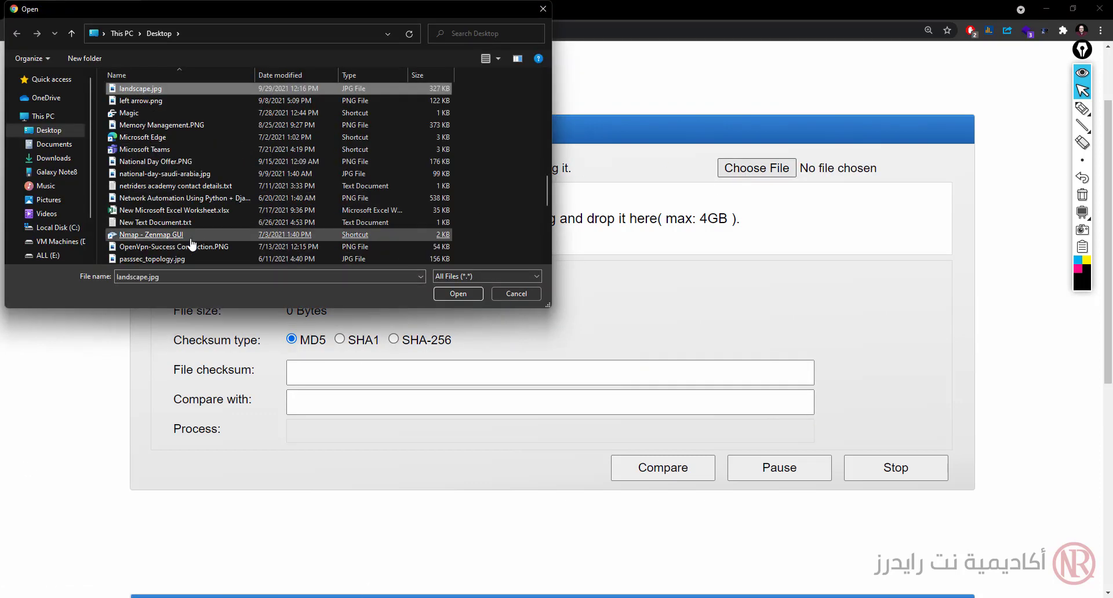
{"action": "double_click", "coordinate": [142, 88]}
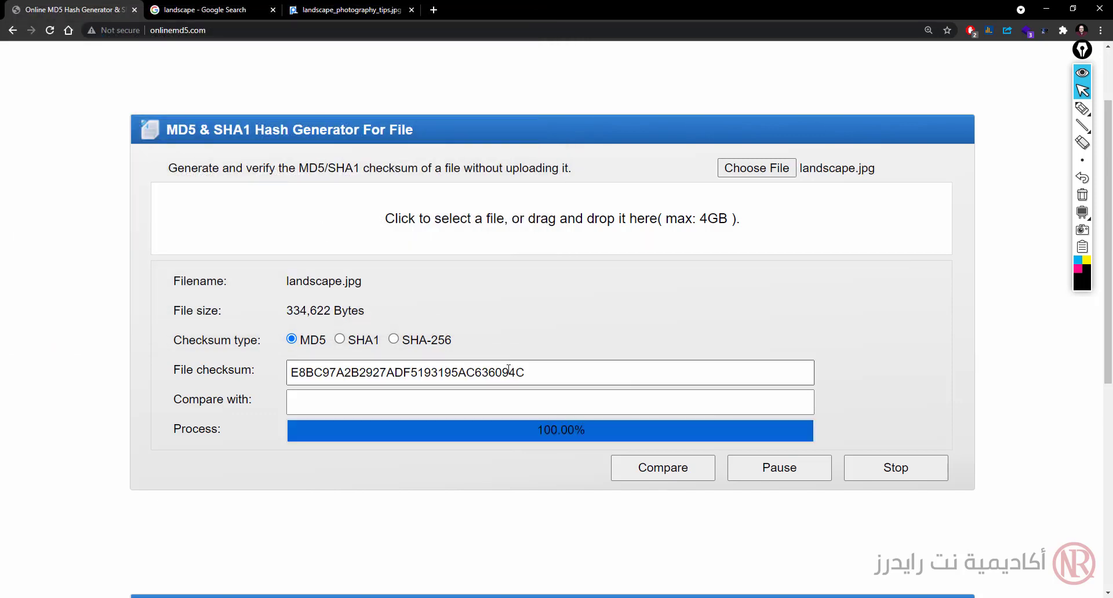
Examine the filename and file size listed for the edited landscape.jpg on the hash generator page
{"action": "left_click_drag", "start_coordinate": [390, 315], "coordinate": [362, 281]}
{"action": "left_click", "coordinate": [325, 280]}
{"action": "left_click", "coordinate": [294, 317]}
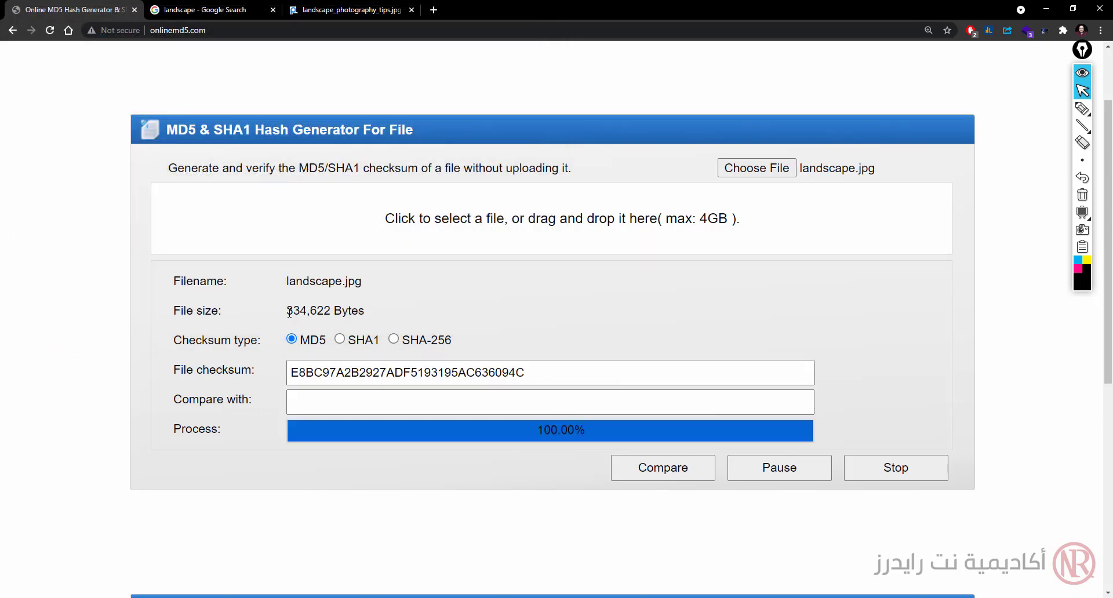
{"action": "left_click_drag", "start_coordinate": [289, 313], "coordinate": [368, 312]}
{"action": "left_click", "coordinate": [534, 372]}
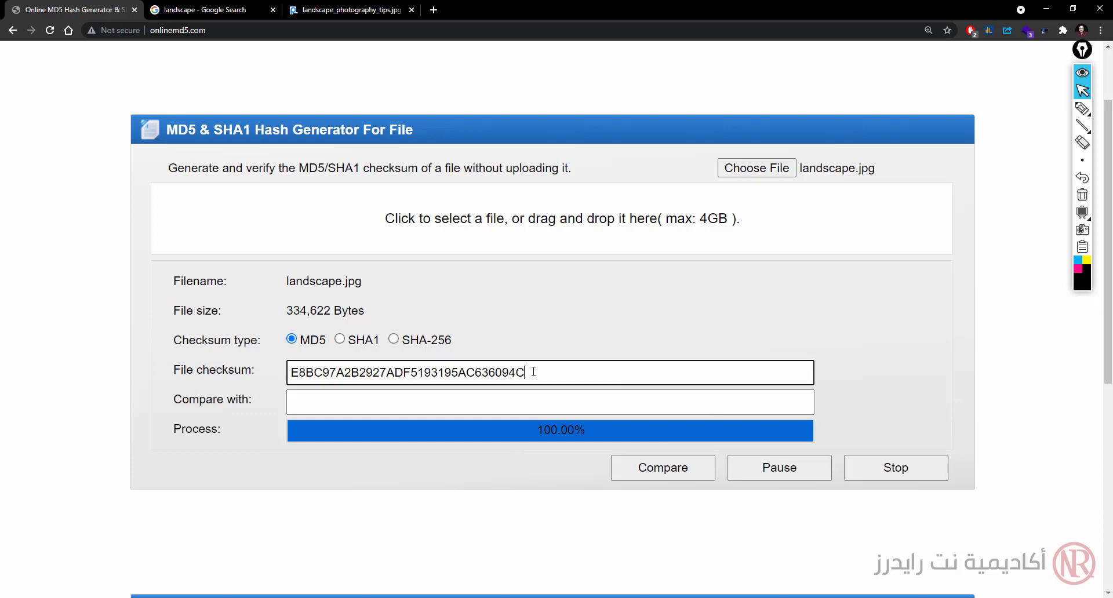
Copy the edited landscape.jpg's full MD5 value from the file checksum field
{"action": "left_click_drag", "start_coordinate": [534, 372], "coordinate": [291, 373]}
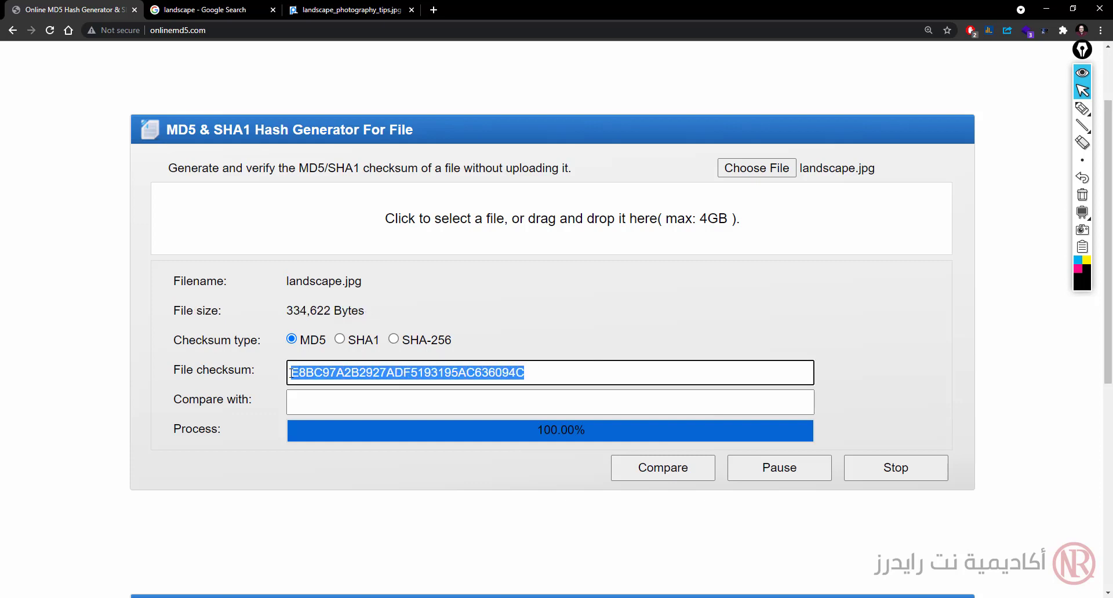
{"action": "right_click", "coordinate": [425, 372]}
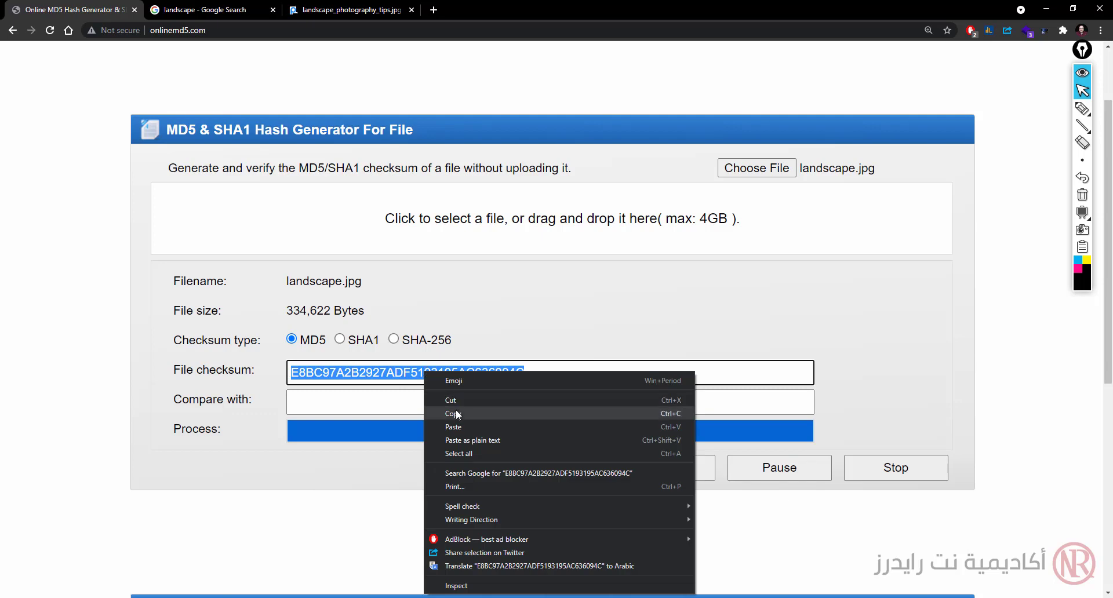
{"action": "left_click", "coordinate": [456, 414]}
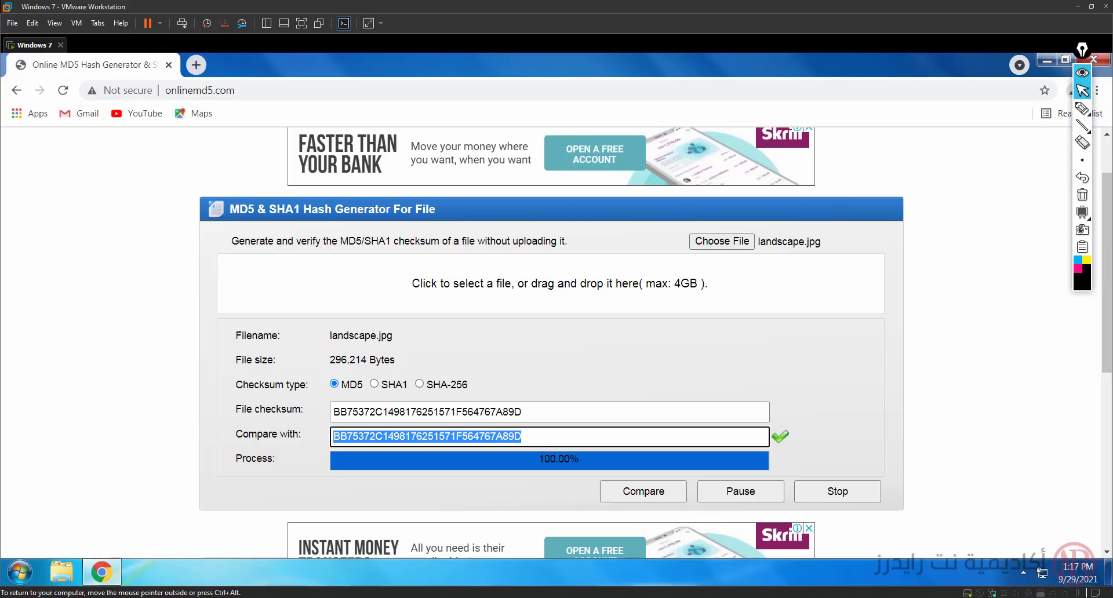
Switch to the Windows 7 virtual machine and highlight the original picture's MD5 value in the file checksum field
{"action": "left_click", "coordinate": [521, 412]}
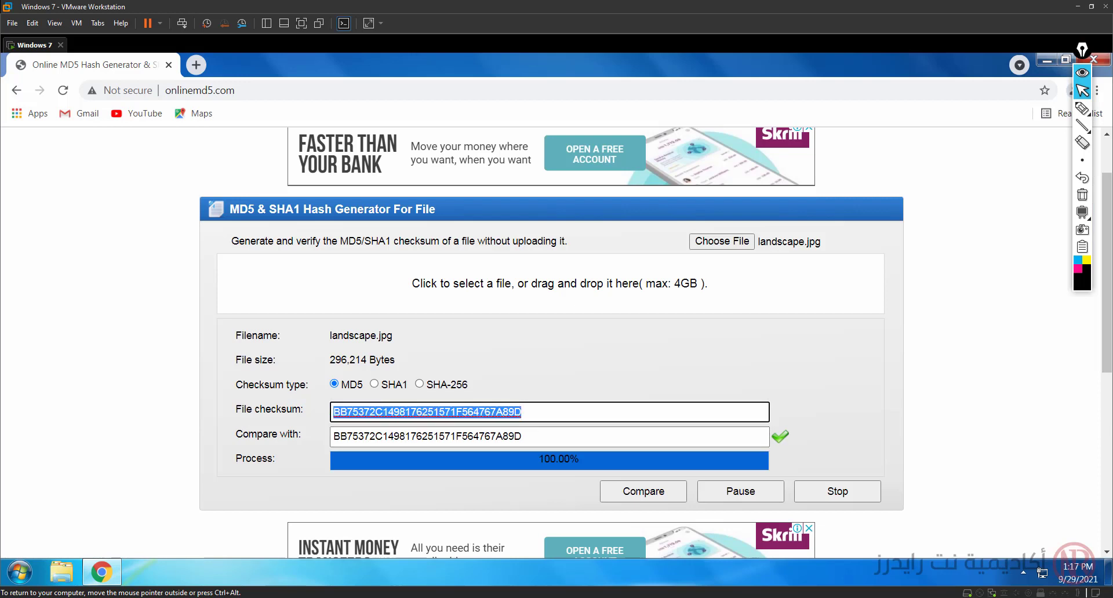
{"action": "left_click", "coordinate": [521, 412]}
{"action": "left_click_drag", "start_coordinate": [521, 412], "coordinate": [332, 412]}
{"action": "key", "text": "Tab"}
Replace the Compare with value with the checksum copied from the host, E8BC97A2B2927ADF5193195AC636094C
{"action": "left_click", "coordinate": [522, 436]}
{"action": "key", "text": "ctrl+a"}
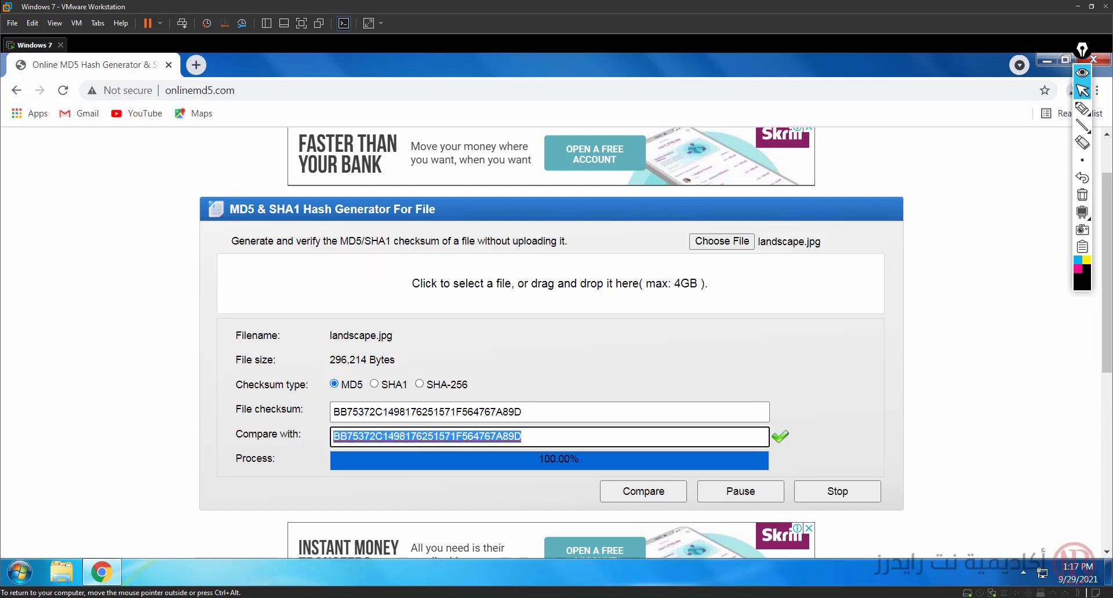
{"action": "key", "text": "ctrl+v"}
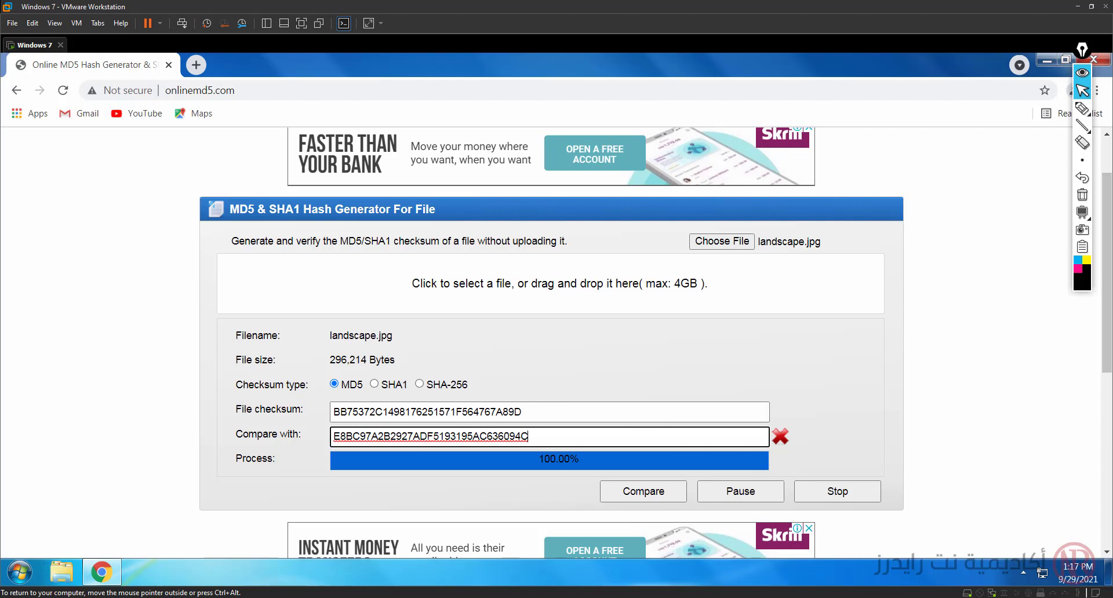
Compare the file checksum with the pasted Compare with value by highlighting the two fields in turn
{"action": "key", "text": "shift+Tab"}
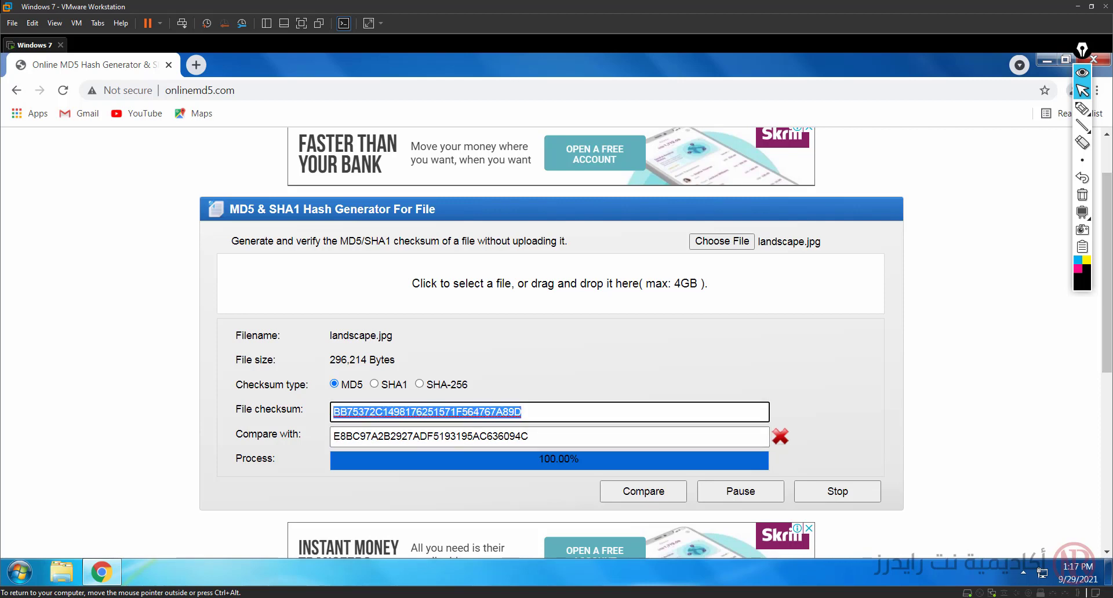
{"action": "key", "text": "Tab"}
{"action": "key", "text": "shift+Left"}
{"action": "key", "text": "shift+Left"}
{"action": "key", "text": "shift+Left"}
{"action": "key", "text": "shift+Left"}
{"action": "key", "text": "shift+Left"}
{"action": "key", "text": "shift+Left"}
{"action": "key", "text": "shift+Left"}
{"action": "key", "text": "shift+Left"}
{"action": "key", "text": "shift+Left"}
{"action": "key", "text": "shift+Left"}
{"action": "key", "text": "shift+Left"}
{"action": "key", "text": "shift+Left"}
{"action": "key", "text": "shift+Left"}
{"action": "key", "text": "shift+Left"}
{"action": "key", "text": "shift+Left"}
{"action": "key", "text": "shift+Left"}
{"action": "key", "text": "shift+Left"}
{"action": "key", "text": "shift+Left"}
{"action": "key", "text": "shift+Left"}
{"action": "key", "text": "shift+Left"}
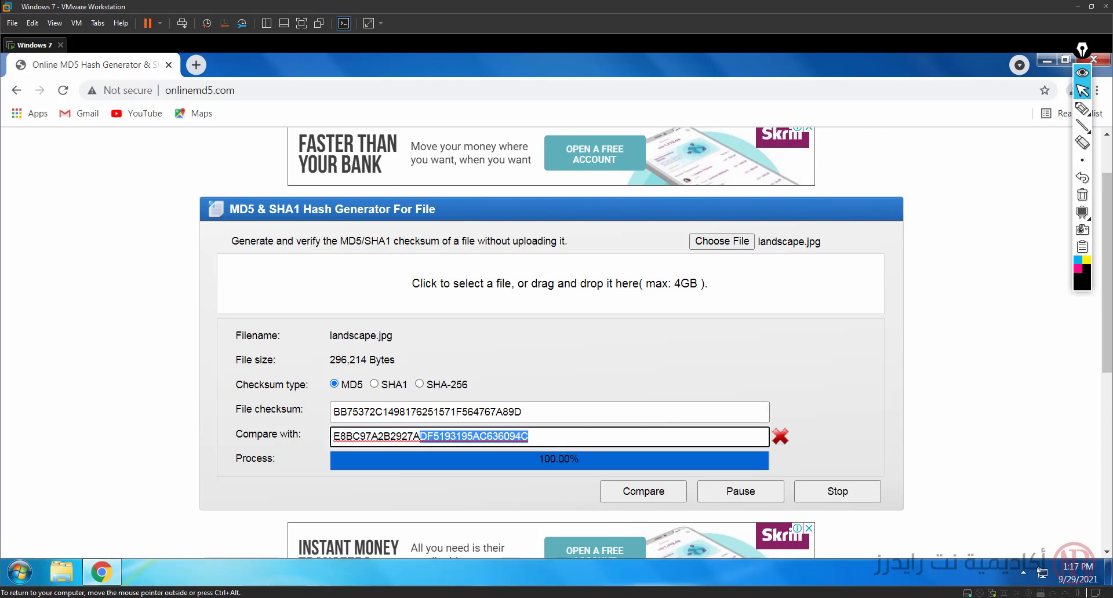